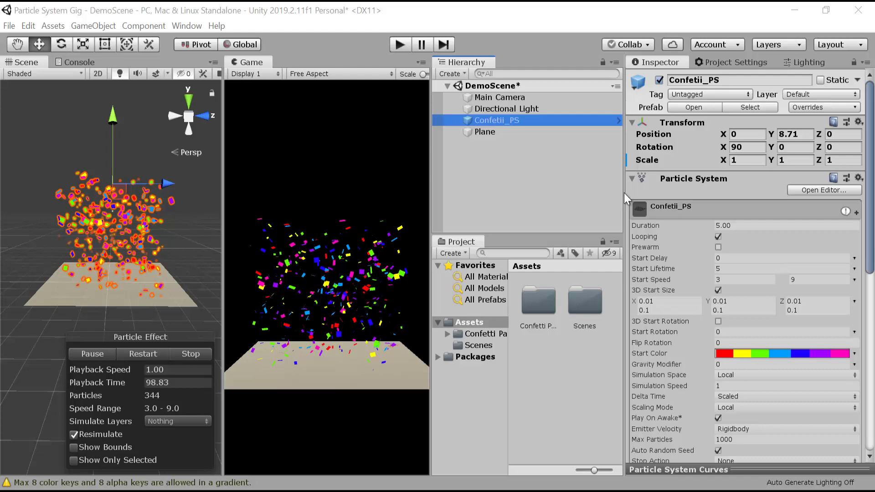
click(548, 132)
click(556, 121)
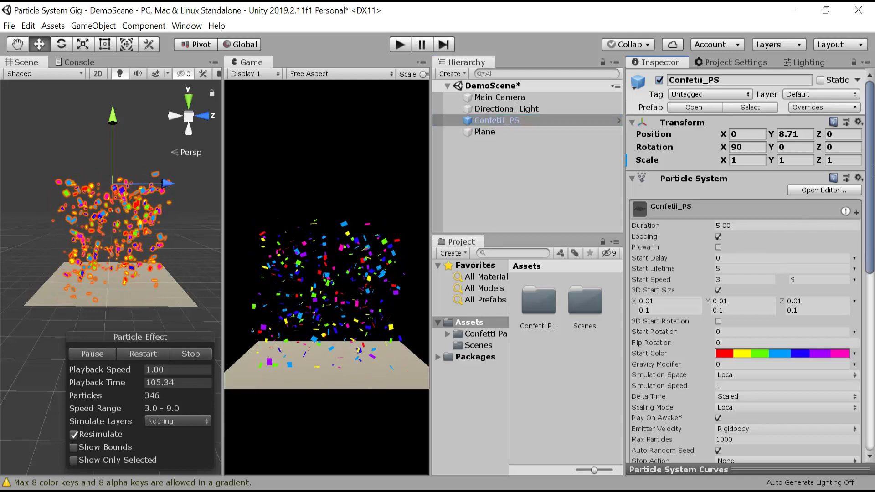
drag(869, 113, 870, 87)
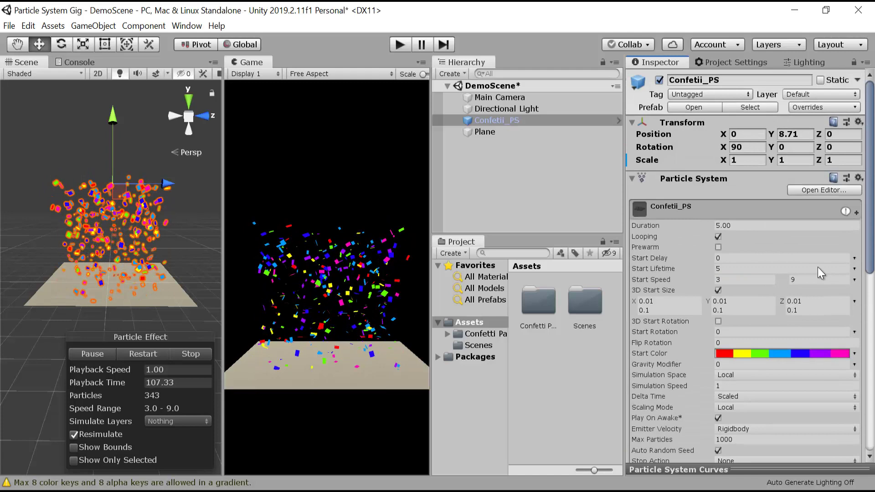
Open SampleScene from the Scenes folder, saving the changes made to DemoScene
click(478, 345)
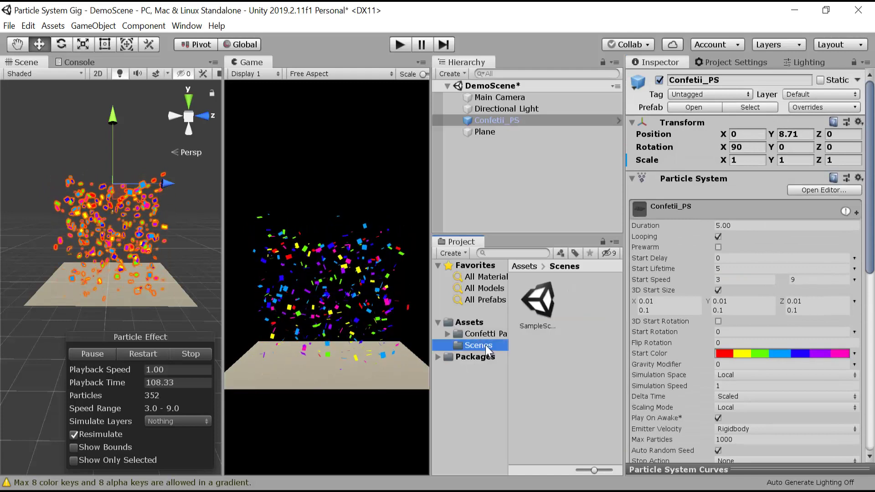
double_click(548, 302)
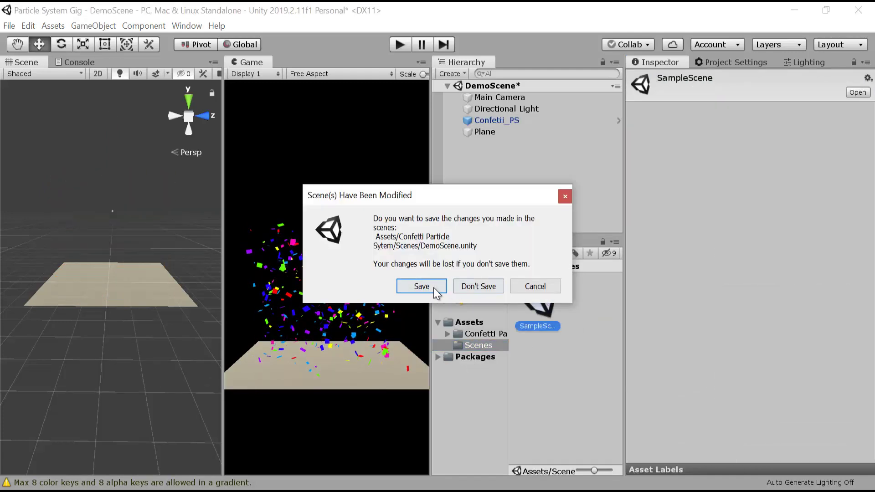
click(433, 288)
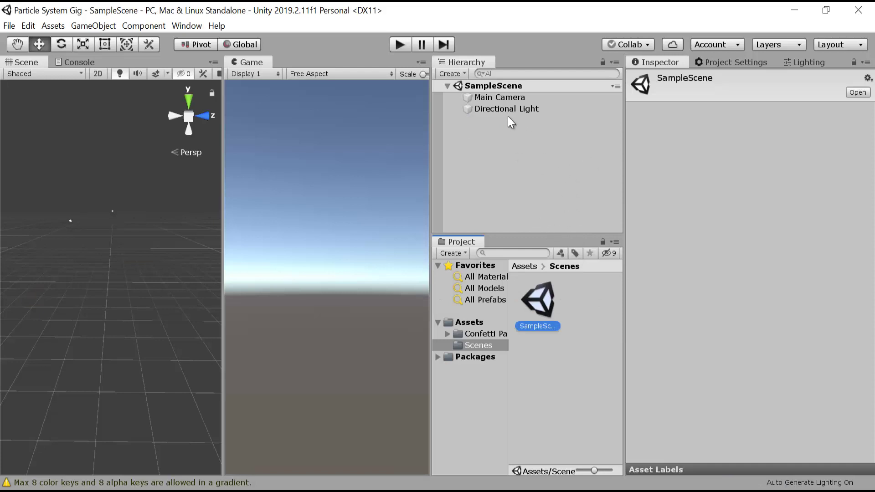
Add a Particle System effect to the scene and reset its Transform
right_click(487, 119)
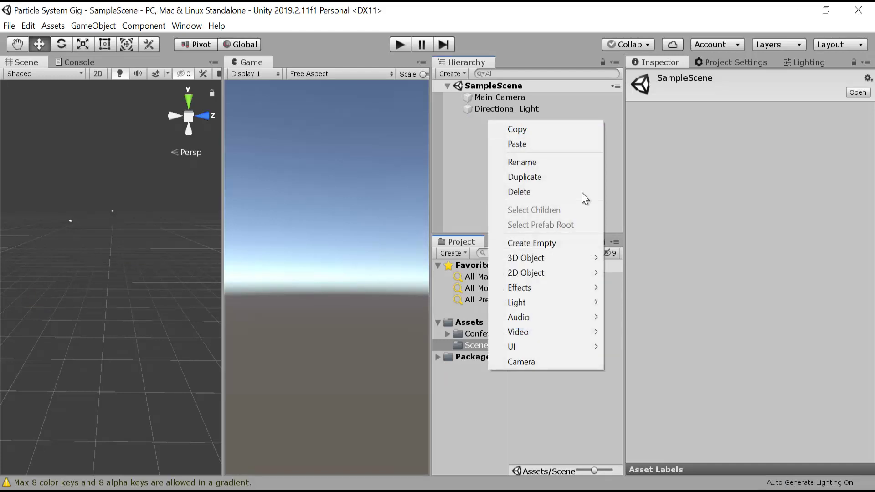
mouse_move(594, 285)
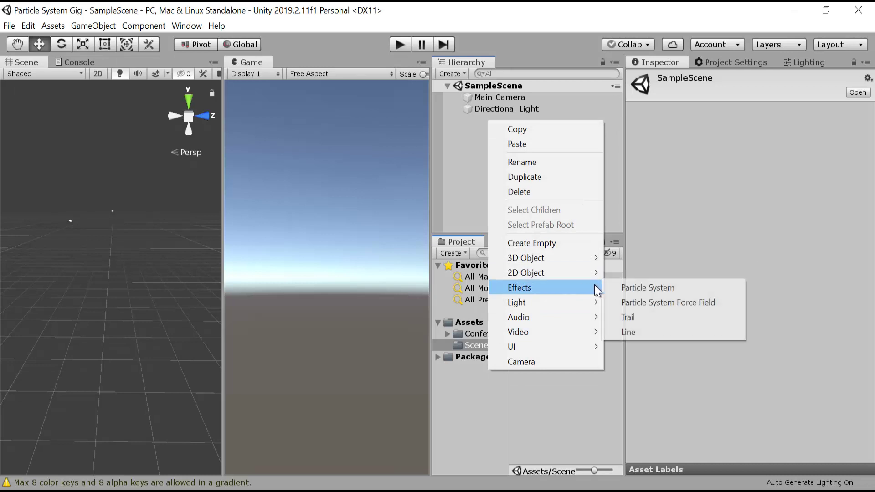
click(631, 288)
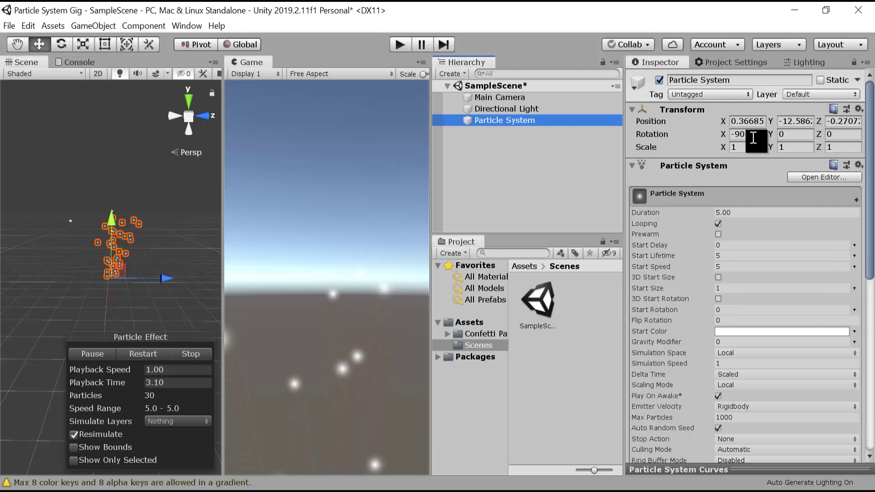
click(859, 111)
click(838, 121)
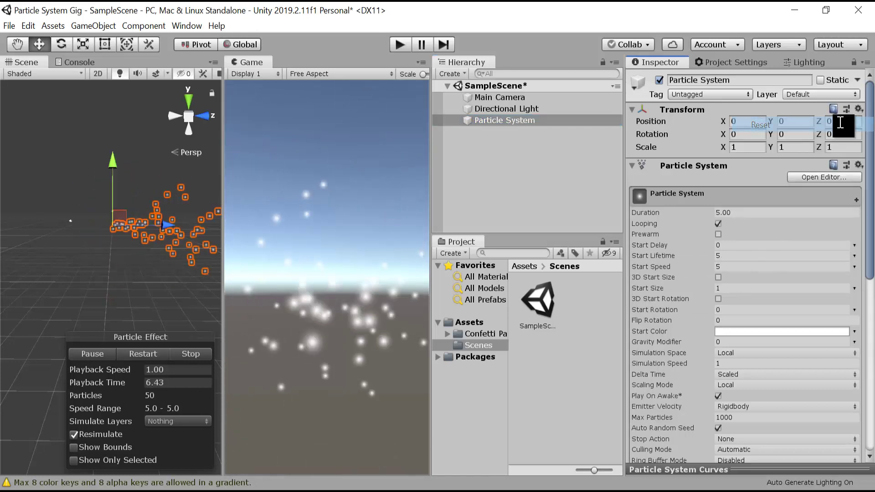
Set the particle system's X rotation to 90 and raise it to a Y position of about 12.2
click(748, 135)
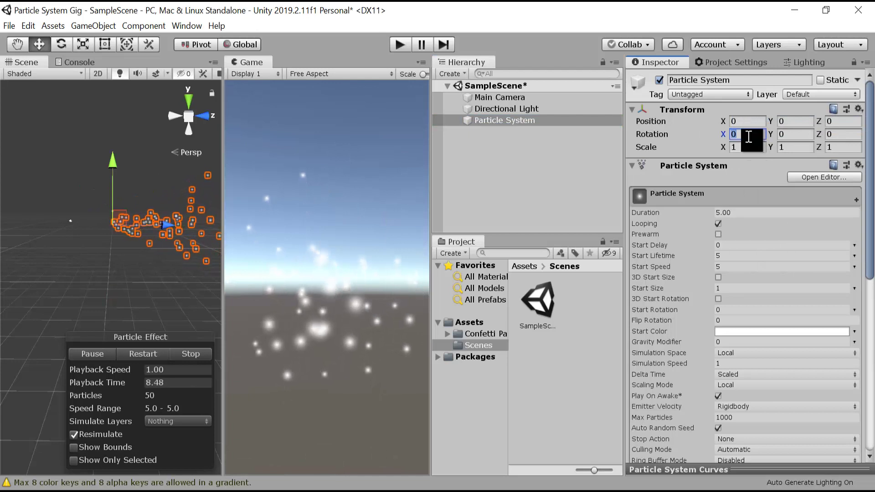
text(90)
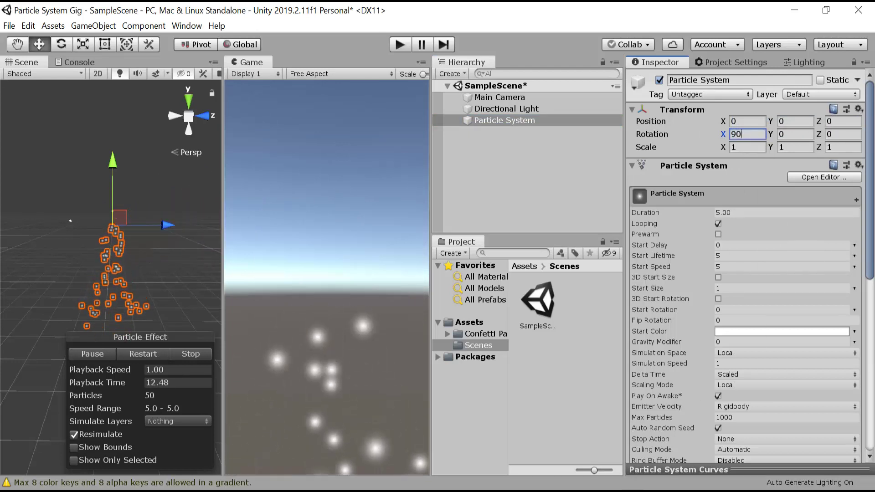
drag(113, 167, 117, 113)
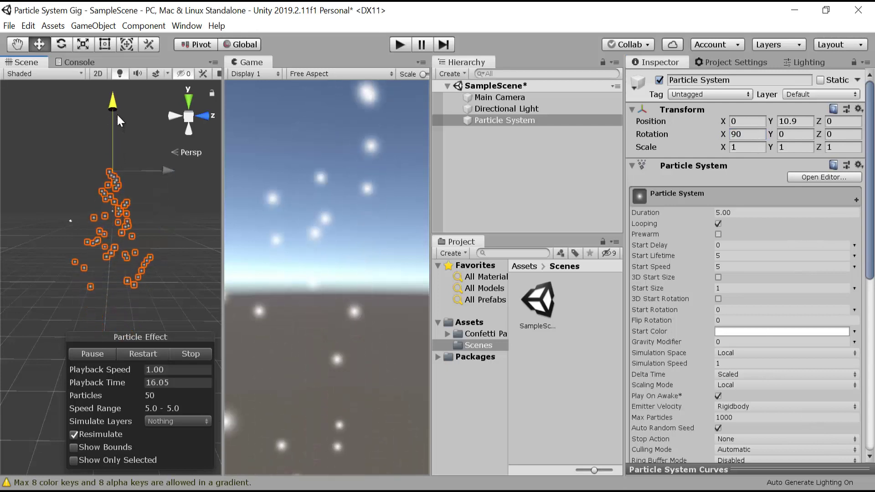
Move the Main Camera back to a Z position of about -37 and reselect the particle system
click(530, 98)
drag(819, 116, 658, 158)
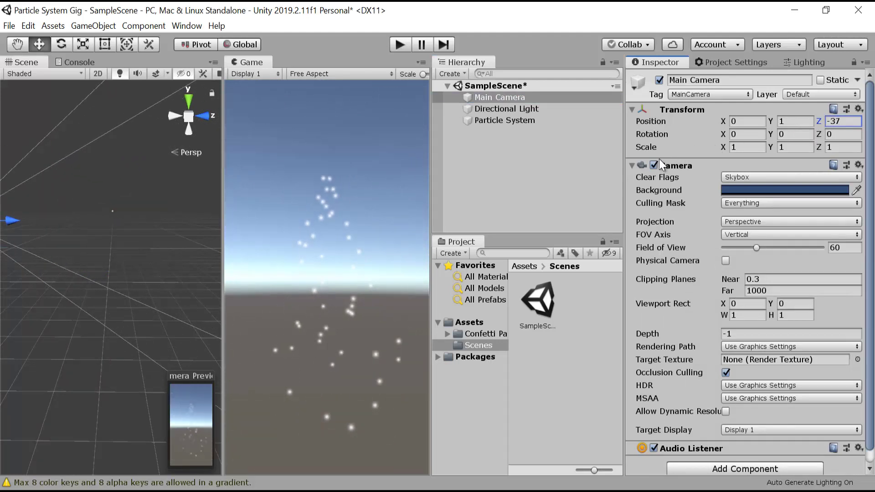
click(533, 120)
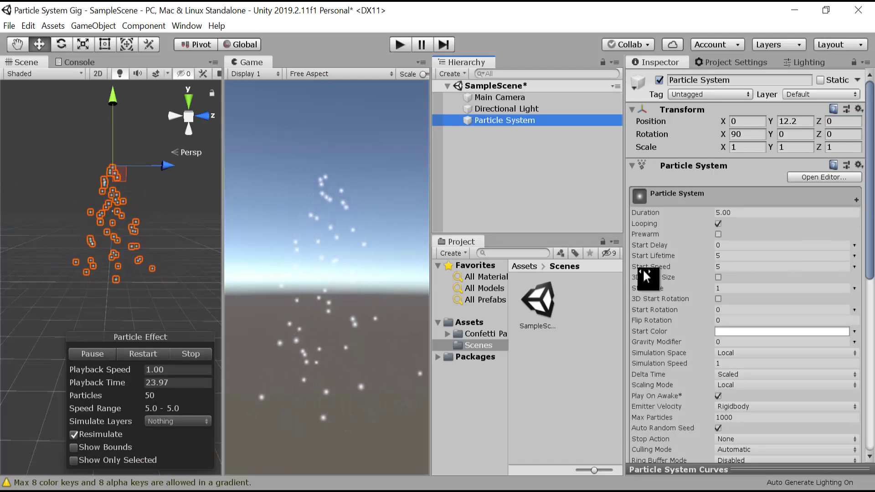
Create a Square sprite asset in the Scenes folder, keeping its default name
click(578, 295)
right_click(579, 296)
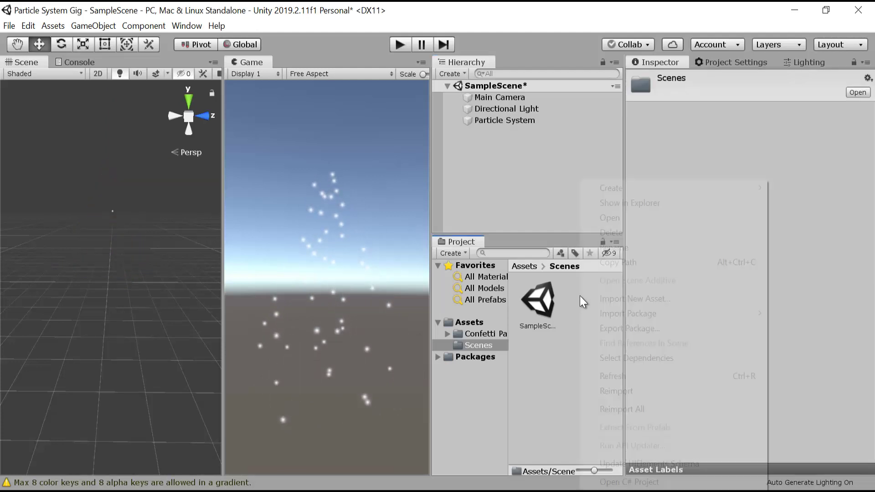
mouse_move(639, 187)
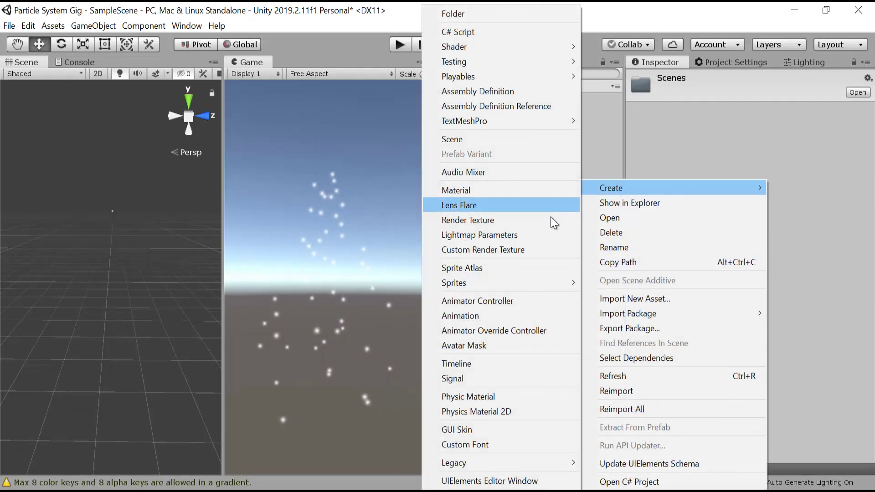
mouse_move(532, 282)
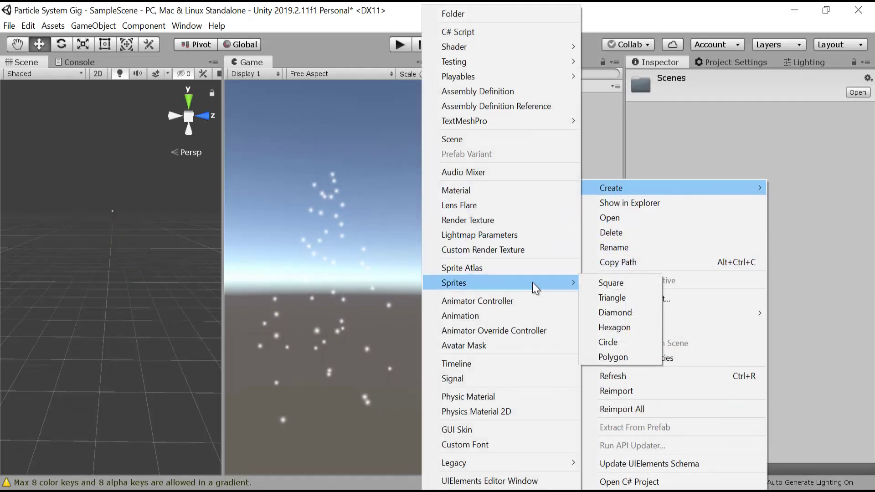
click(610, 282)
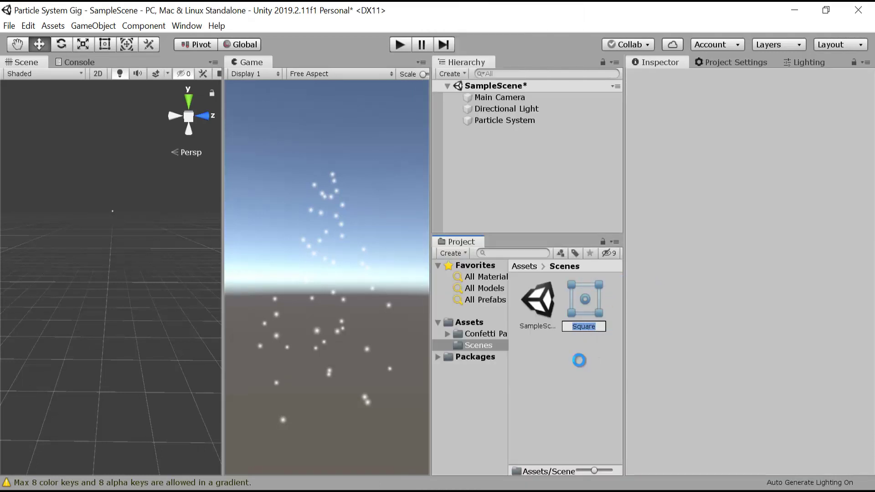
click(591, 315)
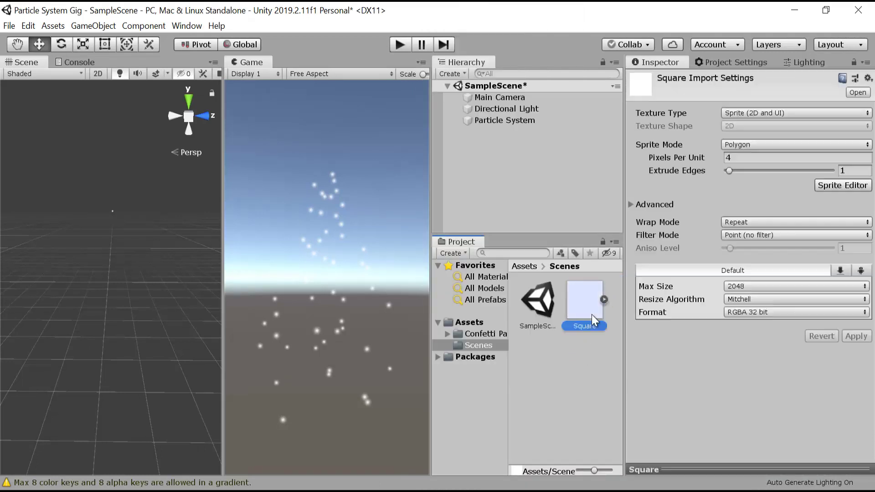
Rename the Particle System object as COnfetti_PS
click(527, 119)
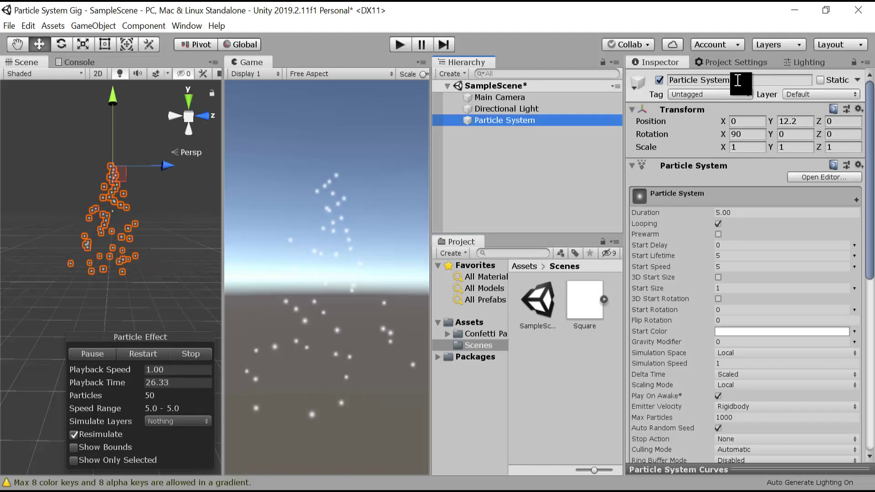
click(737, 81)
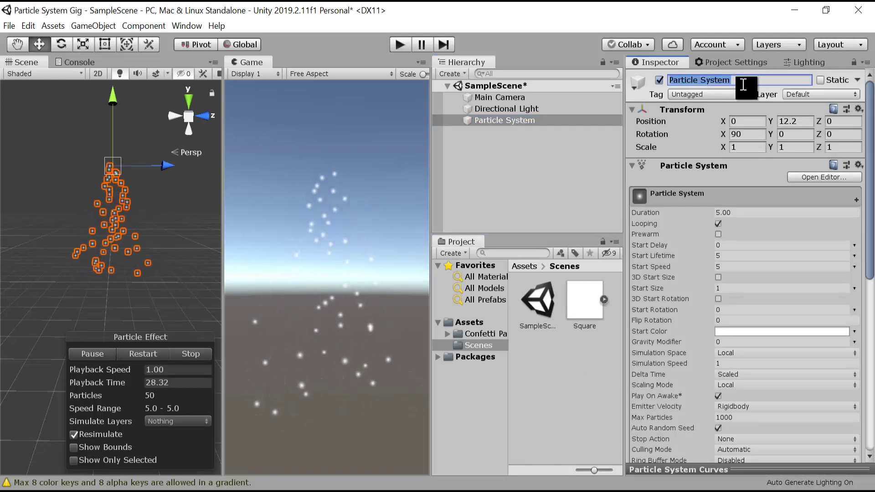
text(COnfet)
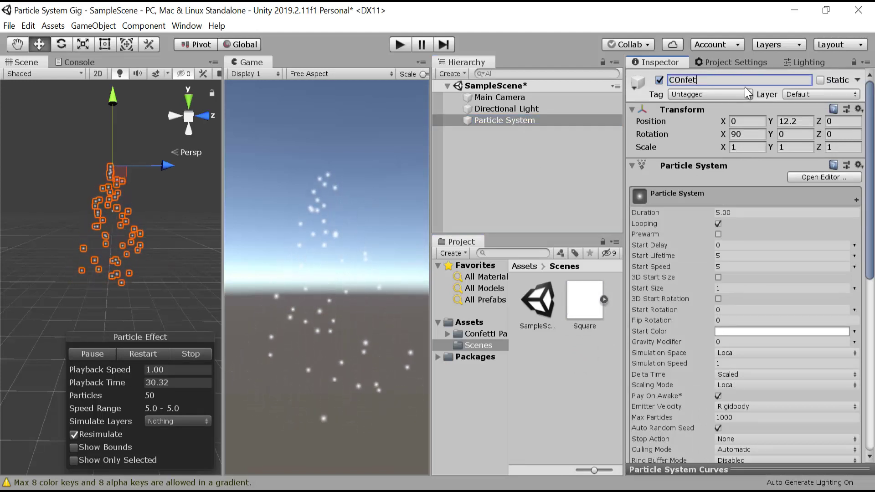
text(ti_)
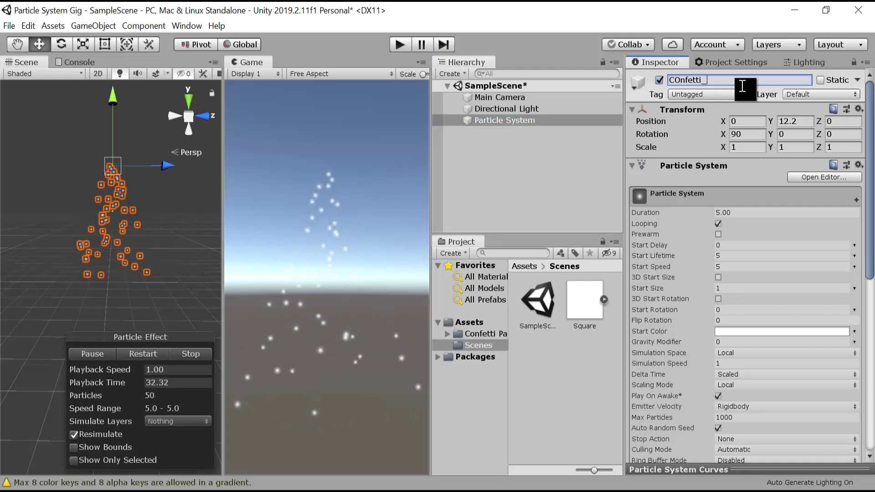
text(PS)
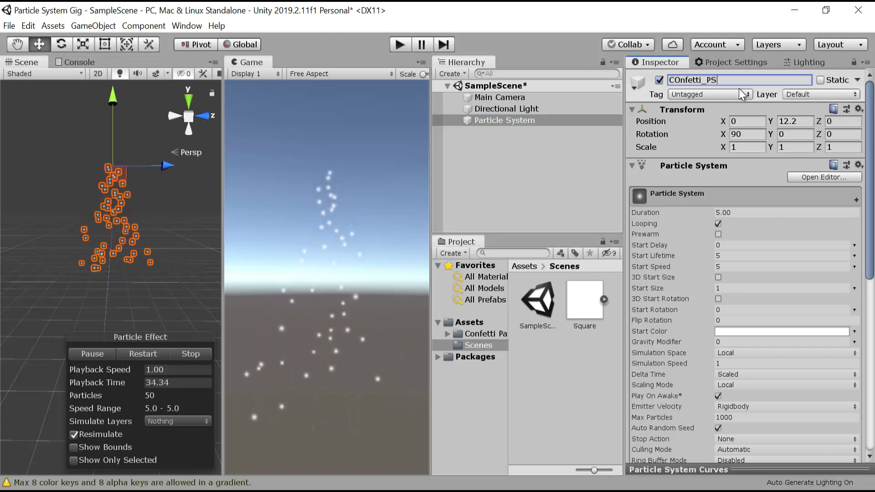
key(Return)
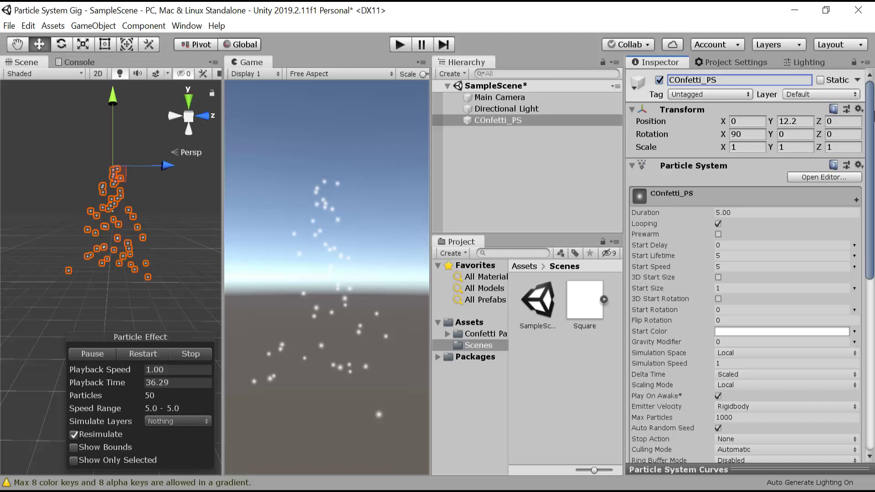
Expand the particle system's Renderer module and set its Render Mode to Mesh
drag(870, 148, 872, 321)
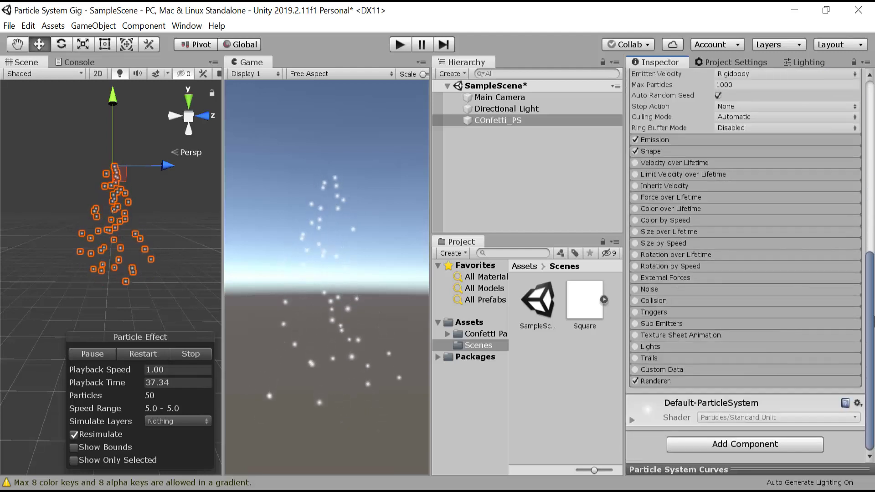
click(755, 381)
drag(872, 269, 870, 386)
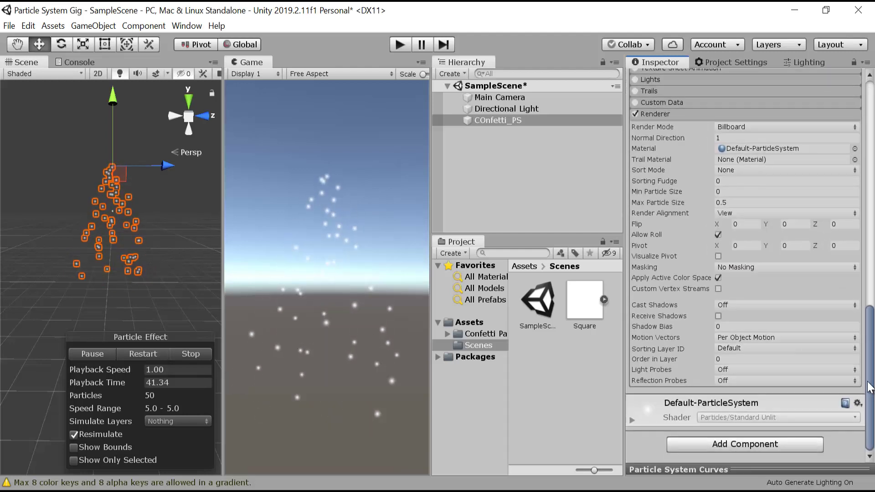
click(829, 127)
click(789, 203)
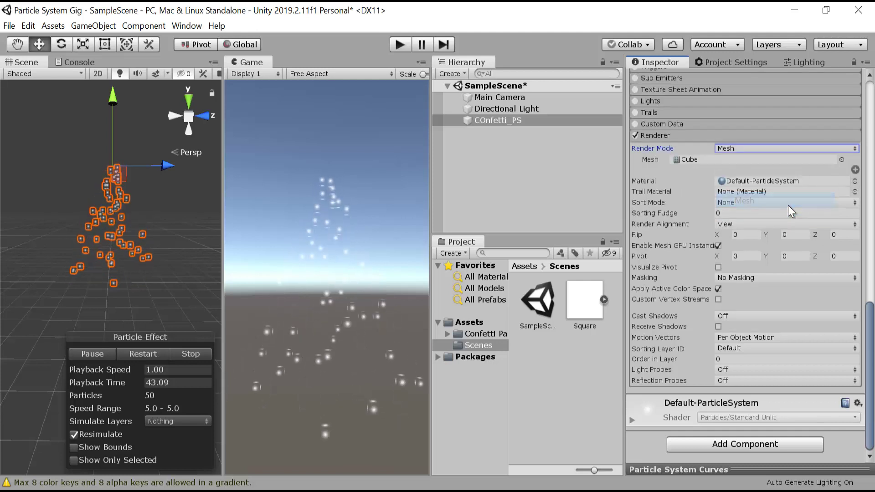
Assign the Plane mesh to the particle Renderer
click(841, 160)
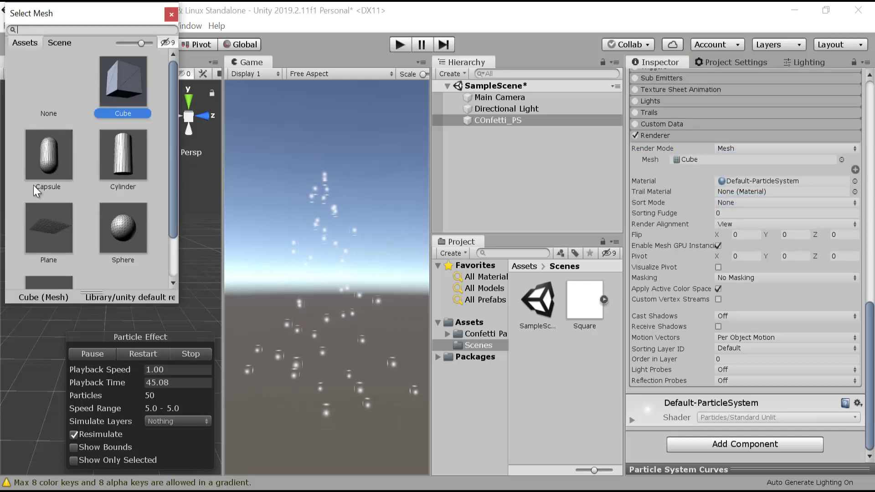
click(60, 205)
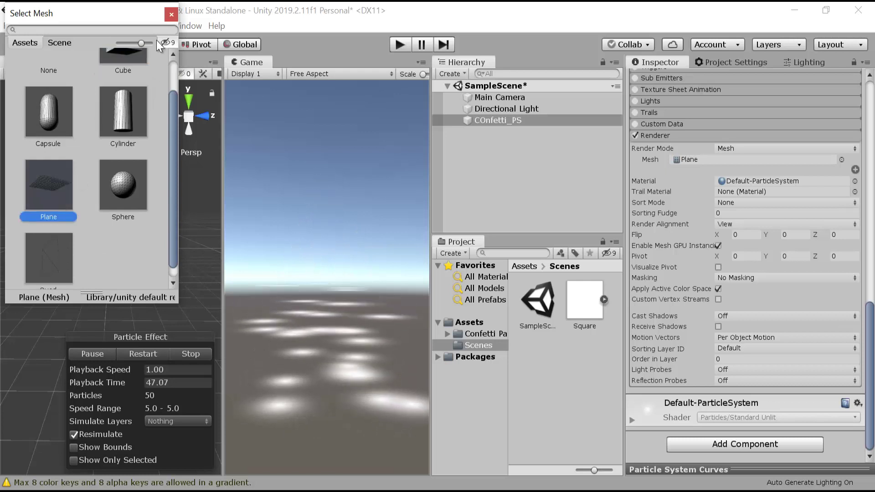
click(172, 14)
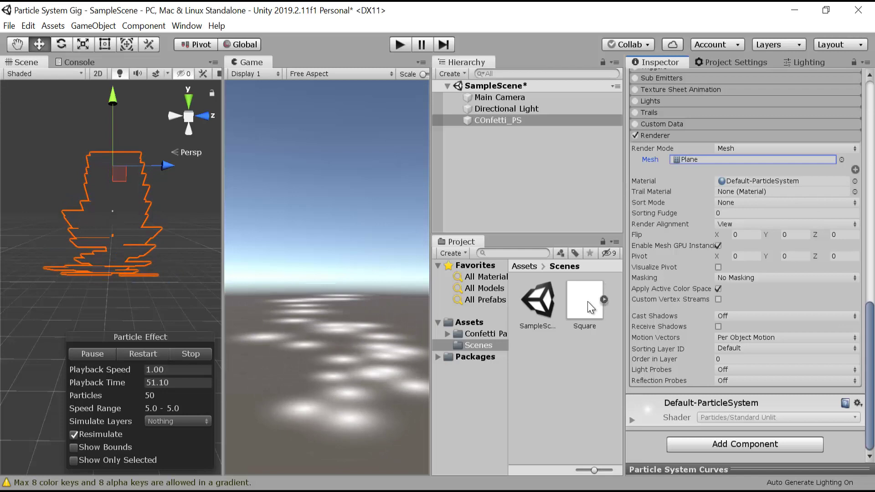
Try to assign the Square sprite as the Renderer's material, and choose the Sprites-Default material instead
drag(587, 302, 774, 182)
click(855, 180)
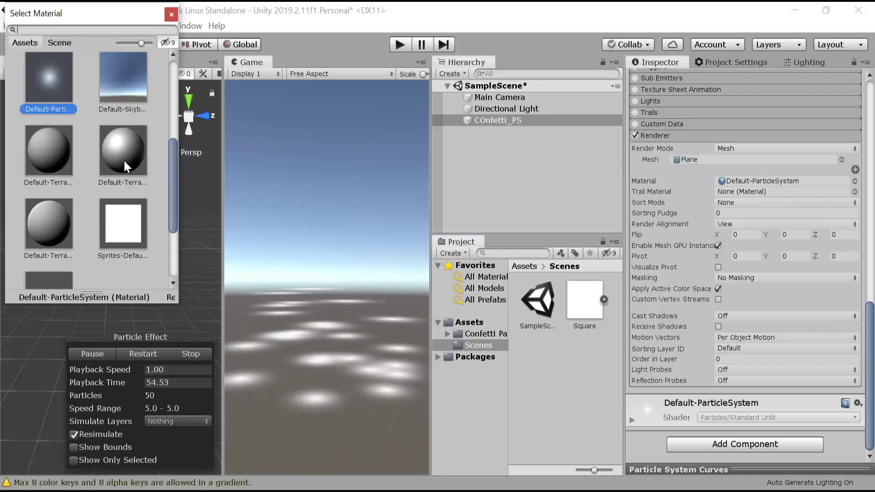
scroll(123, 159, down, 3)
click(131, 113)
click(171, 14)
Enable 3D Start Size in the particle system's main settings
scroll(747, 228, up, 5)
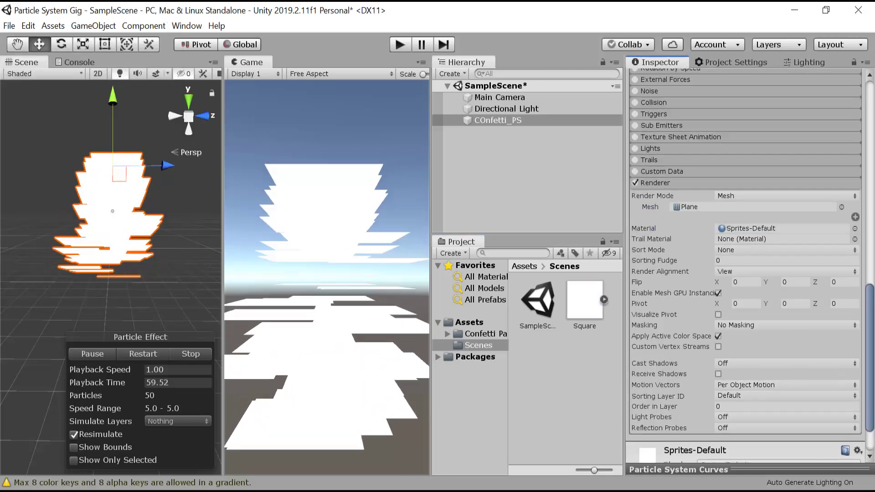
drag(873, 272, 870, 132)
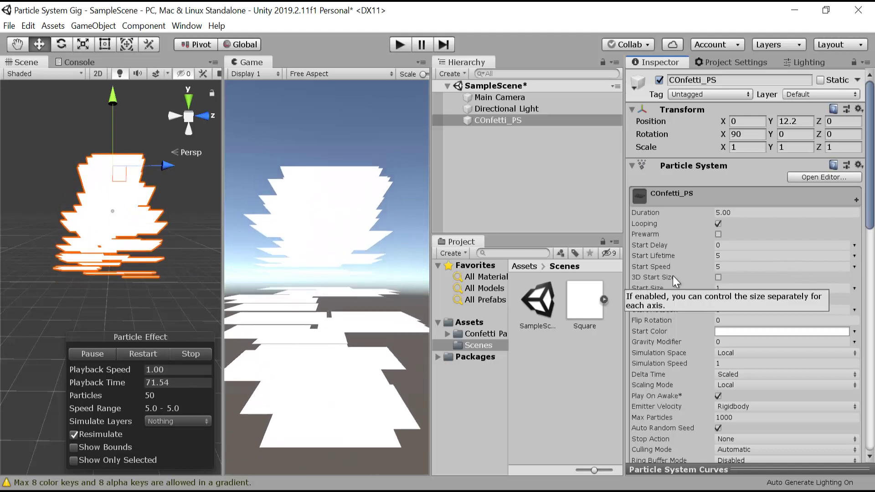
click(718, 277)
scroll(718, 277, down, 3)
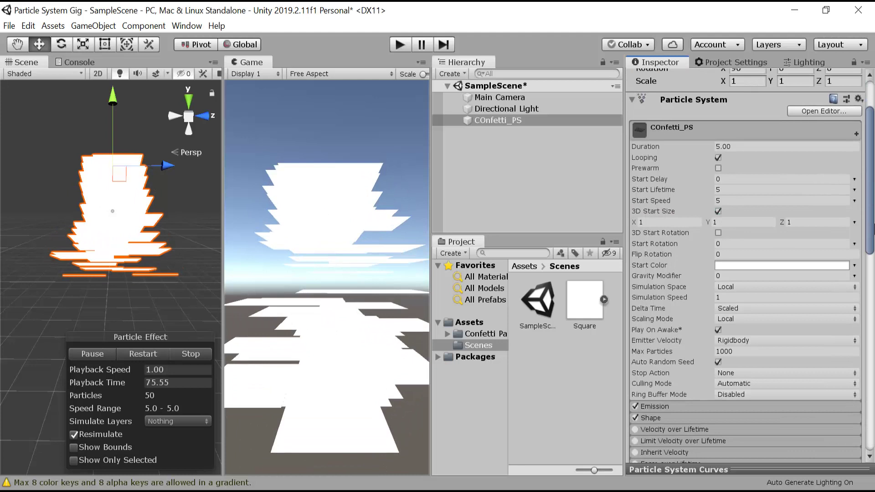
Randomize the 3D Start Size between two constants, 0.01 and 0.2 on each of the X, Y and Z axes
scroll(775, 274, down, 2)
click(854, 204)
click(845, 226)
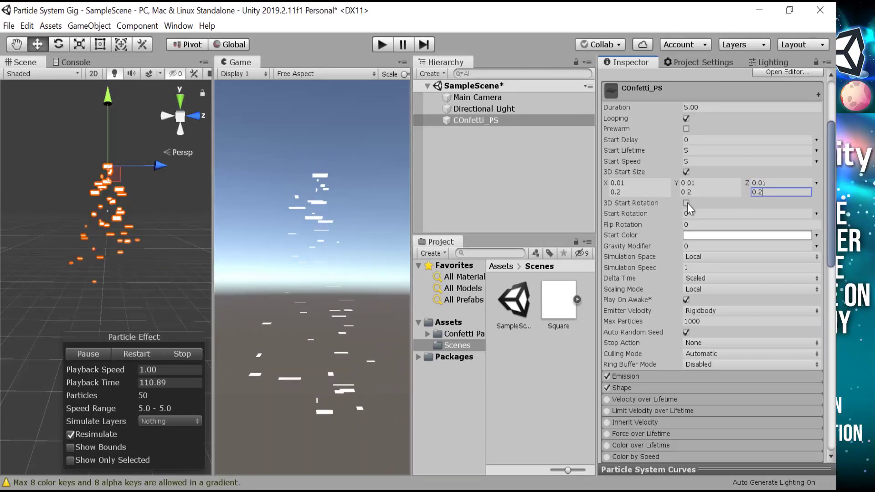
click(718, 203)
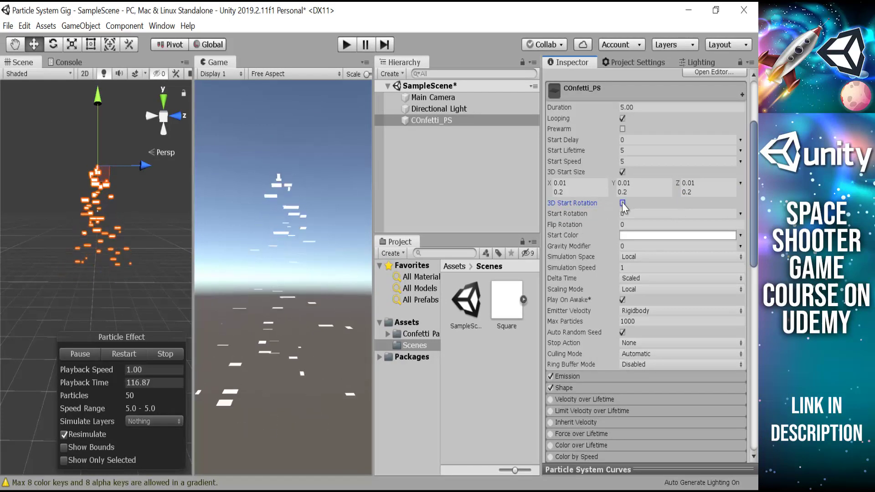
Set the particles' Start Speed to random between two constants, 3 and 9
scroll(749, 291, down, 10)
scroll(748, 308, up, 10)
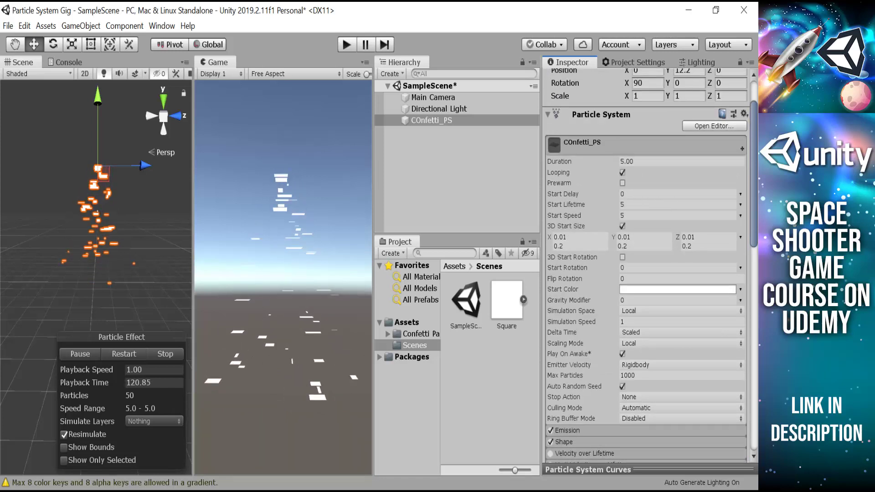
click(740, 215)
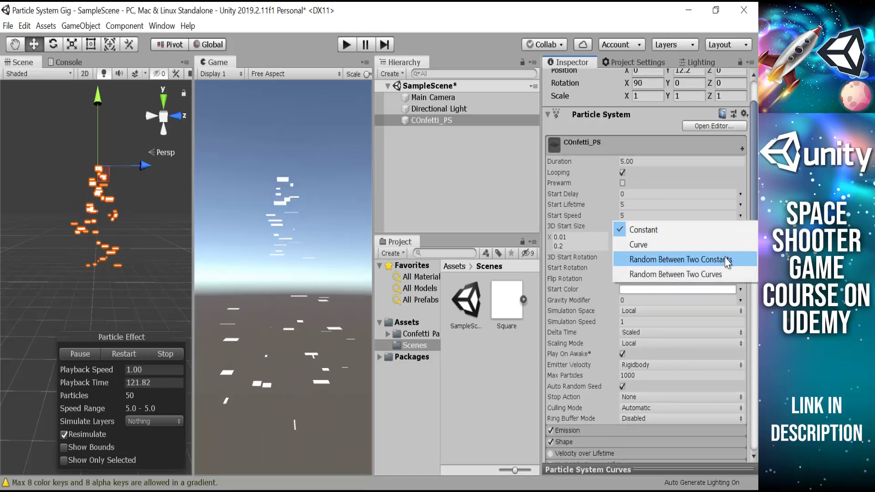
click(728, 256)
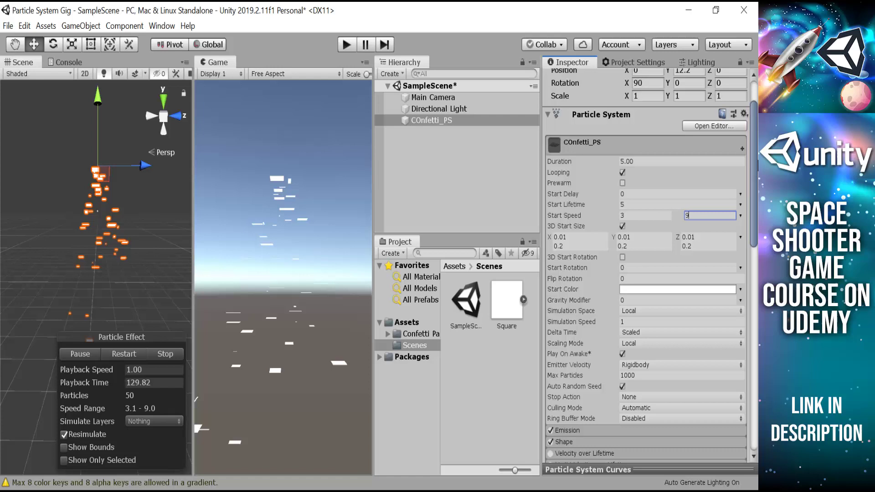
Set the Emission module's Rate over Time to 70
scroll(754, 237, down, 5)
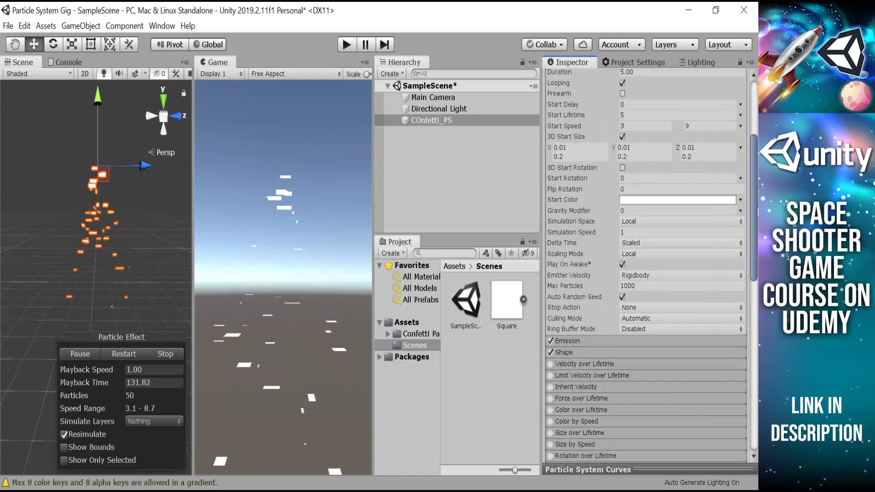
scroll(753, 237, down, 2)
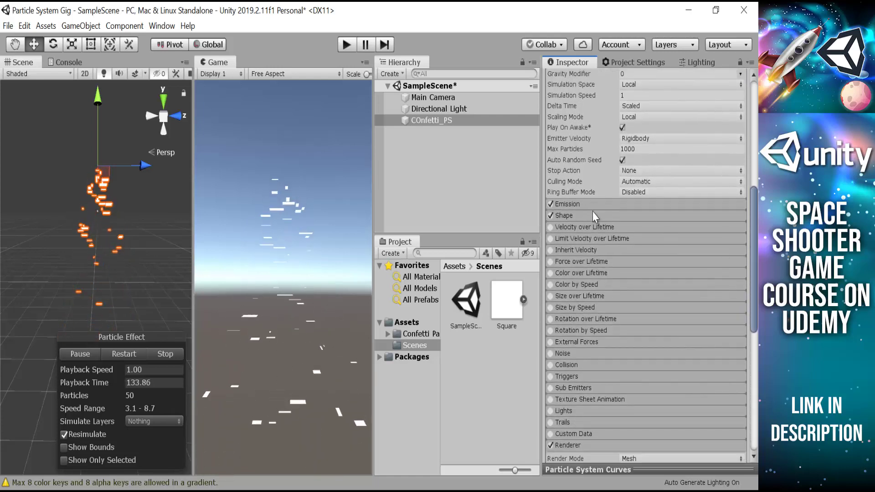
click(598, 205)
click(647, 219)
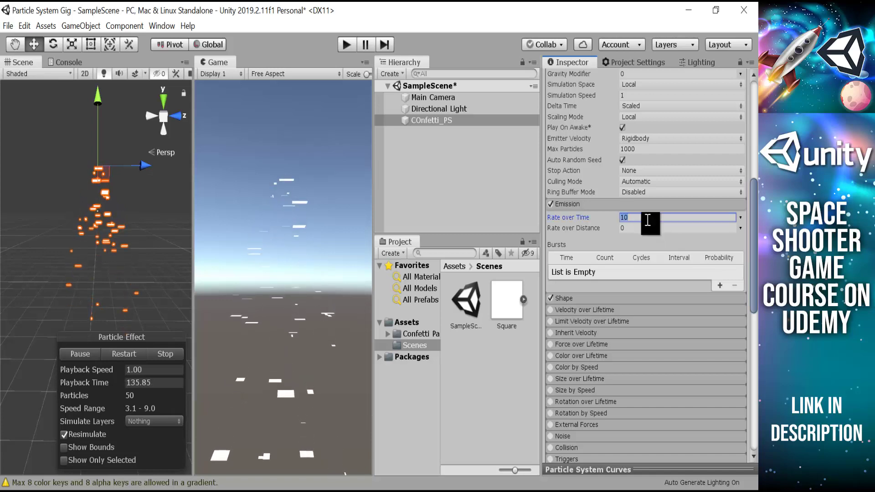
text(7)
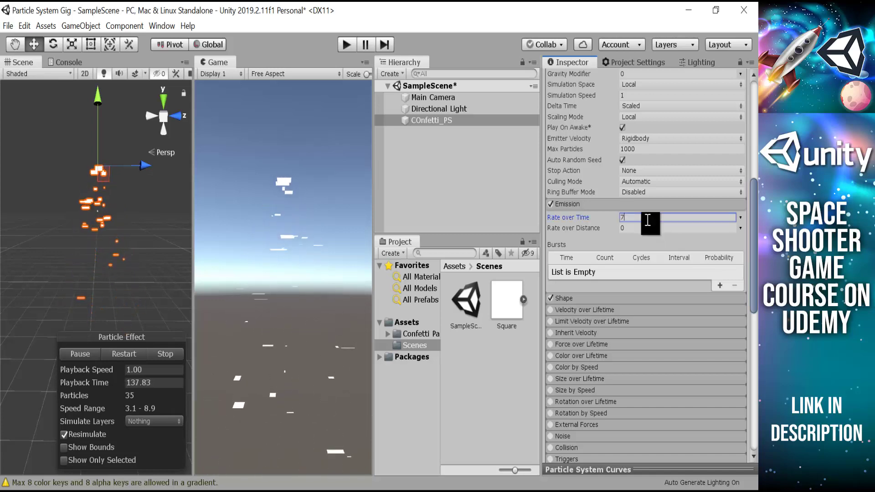
text(0)
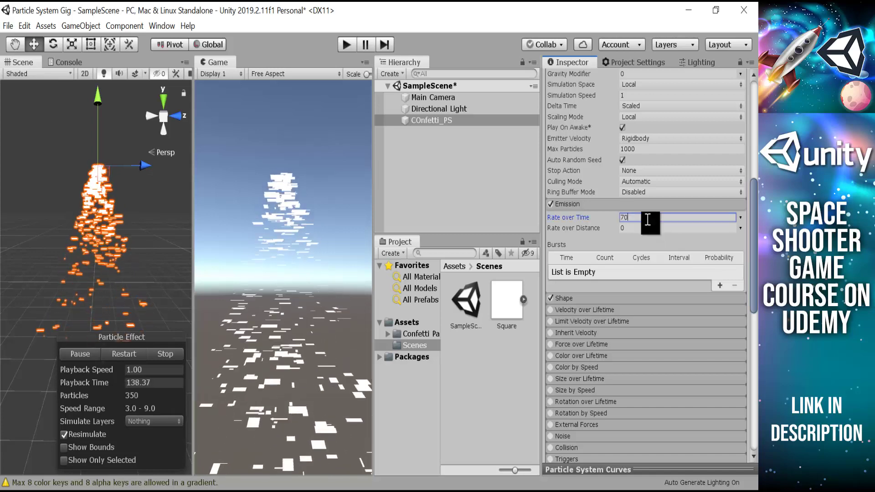
click(715, 204)
Change the emitter shape in the Shape module to Box
click(717, 215)
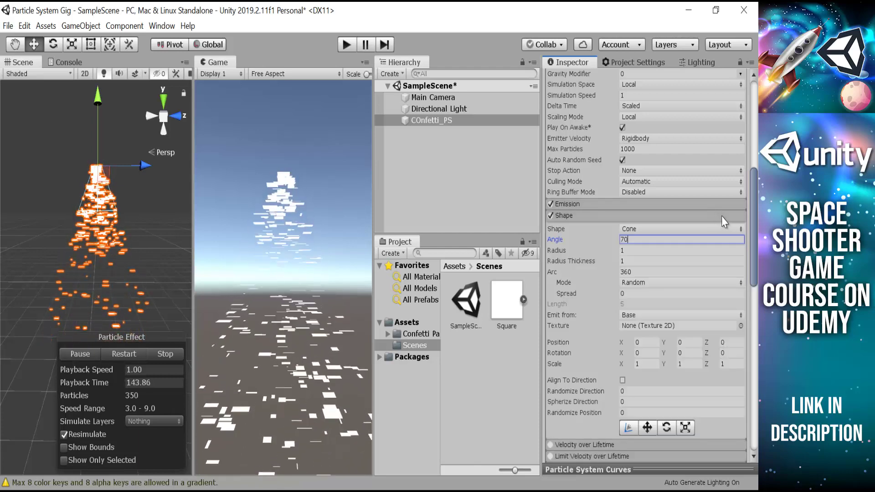
click(713, 229)
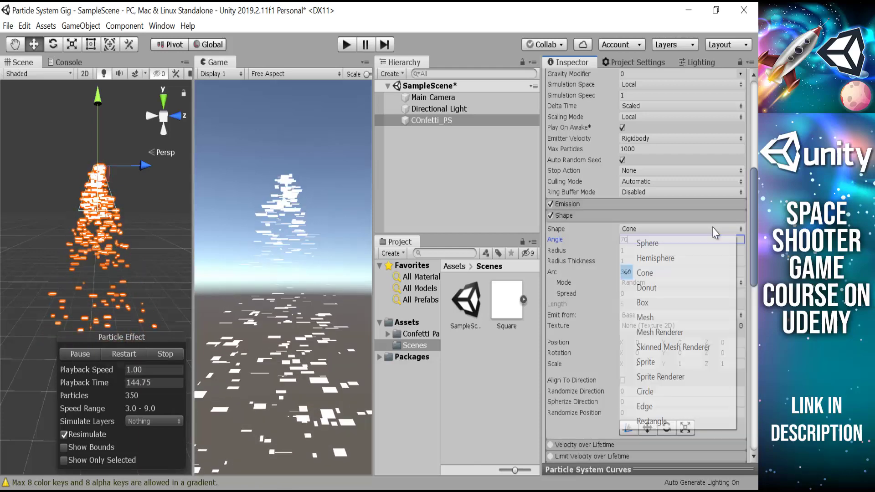
click(678, 303)
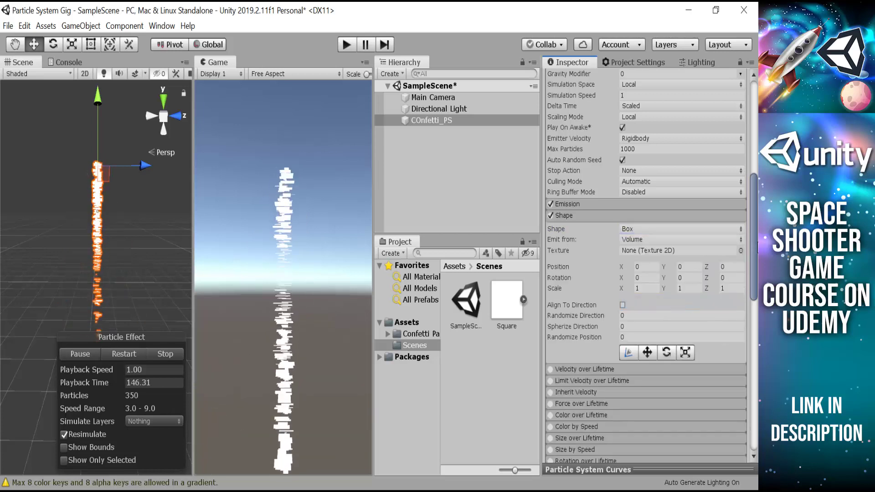
Scale the box emitter in the scene to about 10.7 in X and 11.6 in Y with the shape scale tool
drag(753, 269, 753, 299)
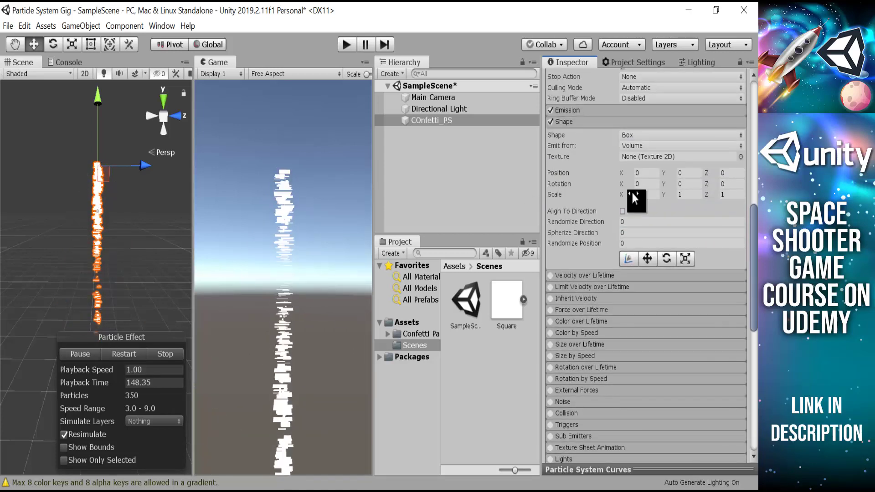
click(685, 259)
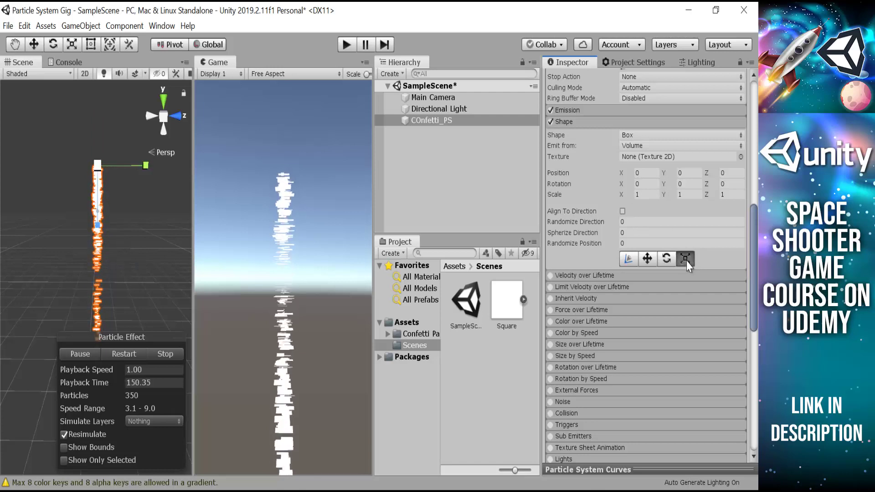
drag(132, 154, 274, 140)
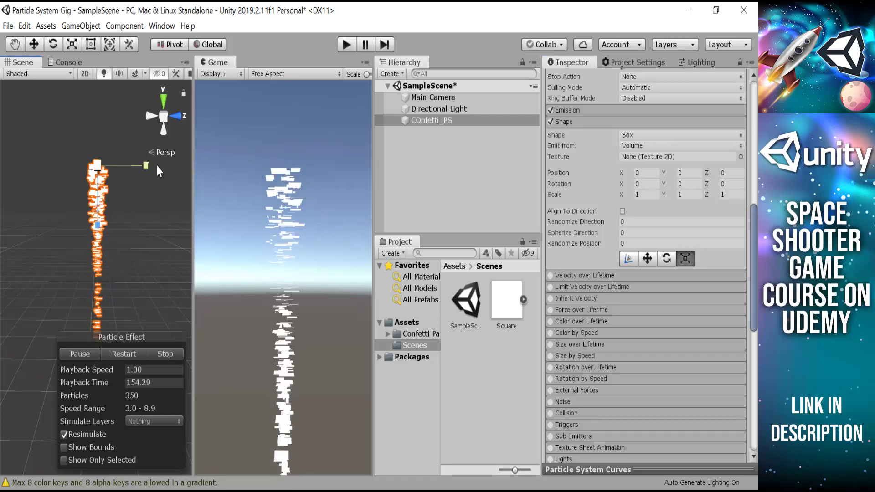
drag(145, 168, 63, 406)
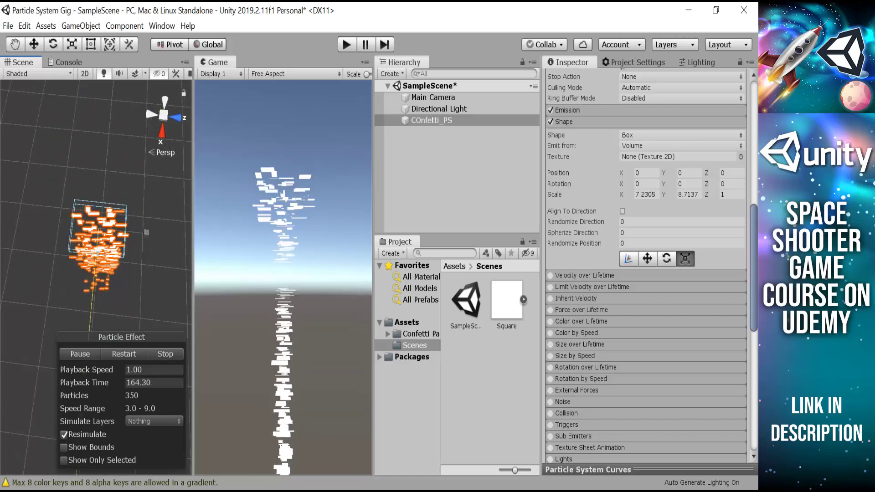
scroll(102, 253, up, 3)
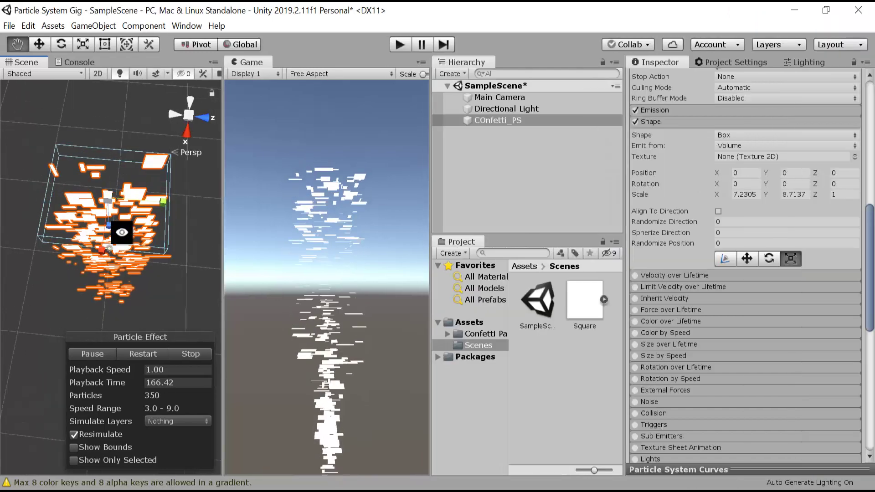
scroll(122, 233, down, 2)
drag(163, 246, 165, 224)
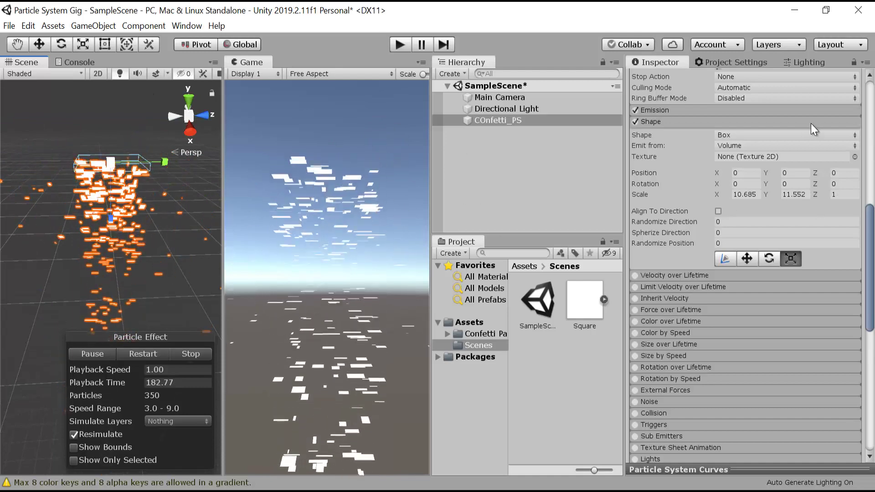
click(719, 124)
Set the particle system's Start Color mode to Random Color
scroll(871, 272, down, 6)
scroll(871, 273, up, 3)
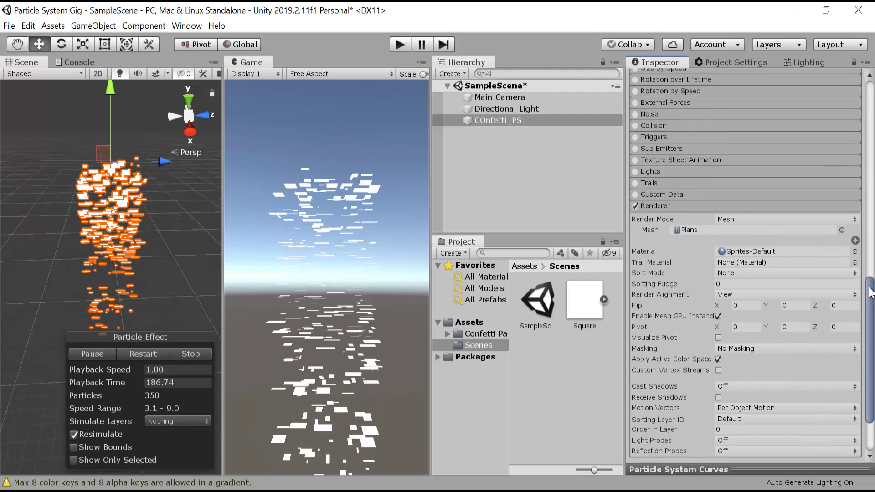
drag(871, 276, 870, 90)
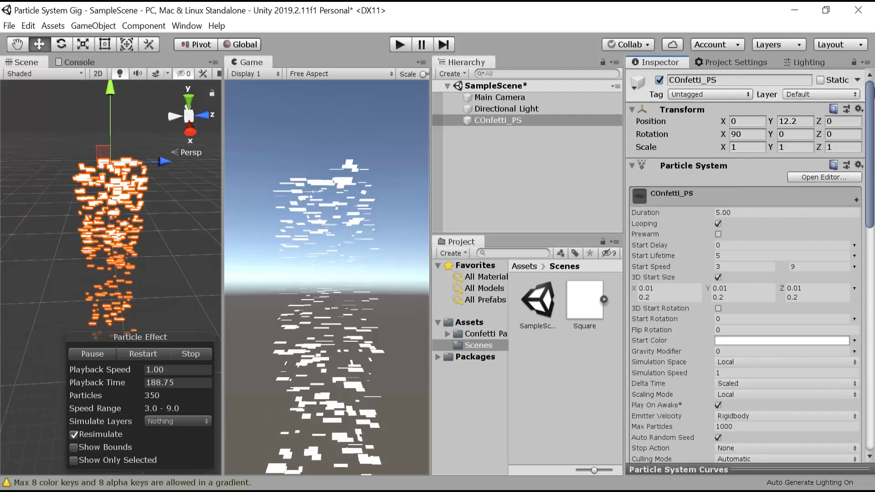
scroll(712, 236, down, 4)
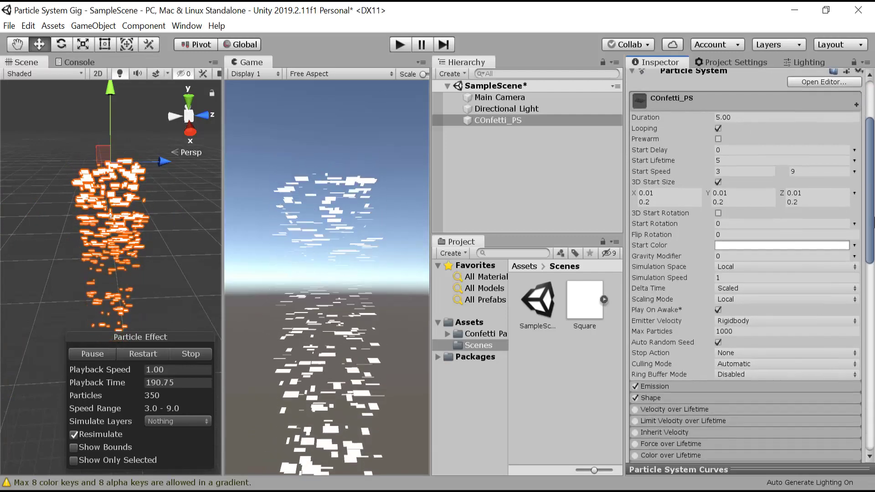
click(854, 230)
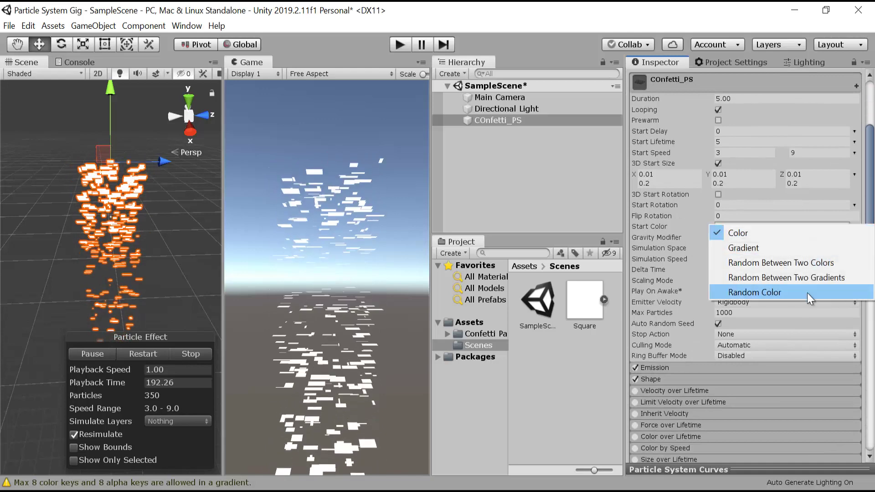
click(796, 296)
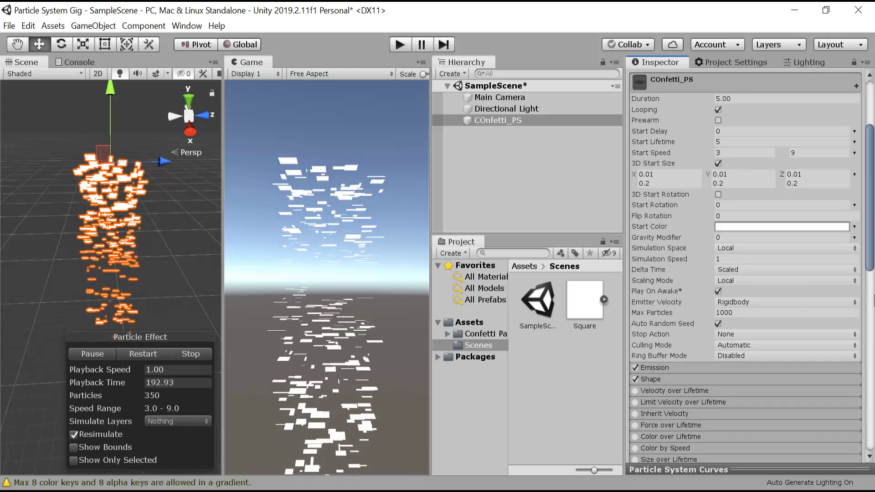
Add color keys to the Start Color gradient at about 15, 31.5, 51.8, 68.8 and 85 percent
click(840, 228)
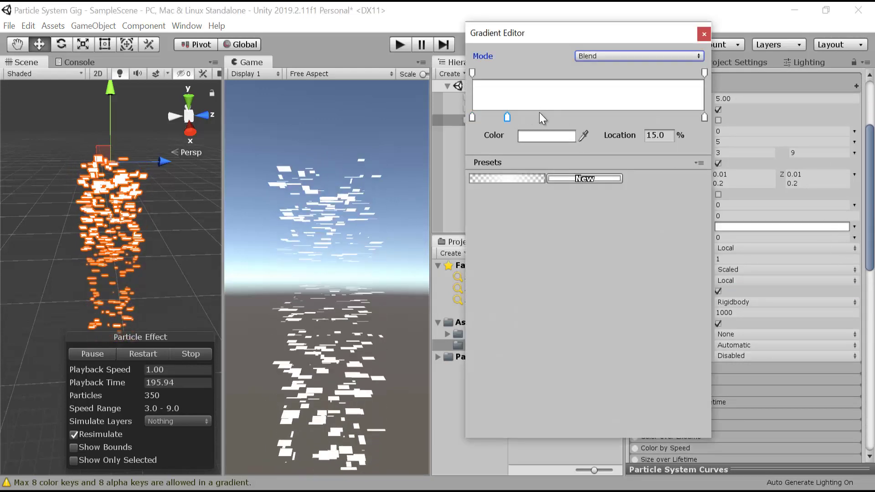
click(592, 116)
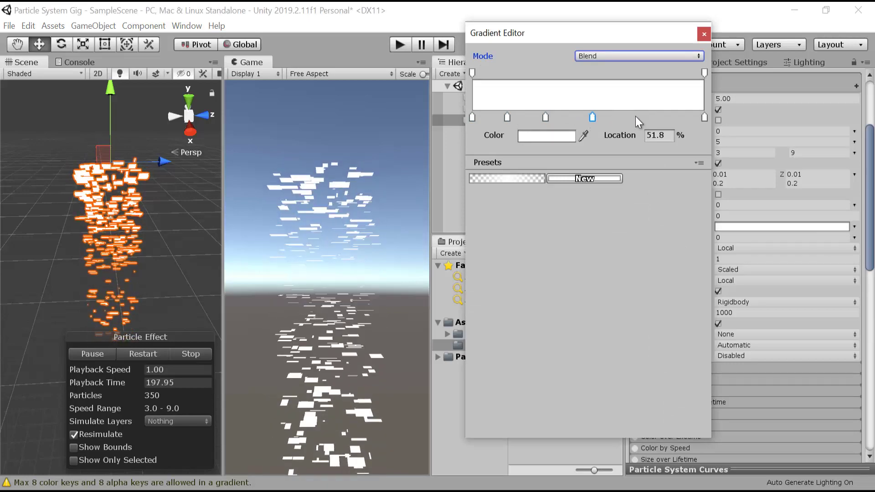
click(668, 115)
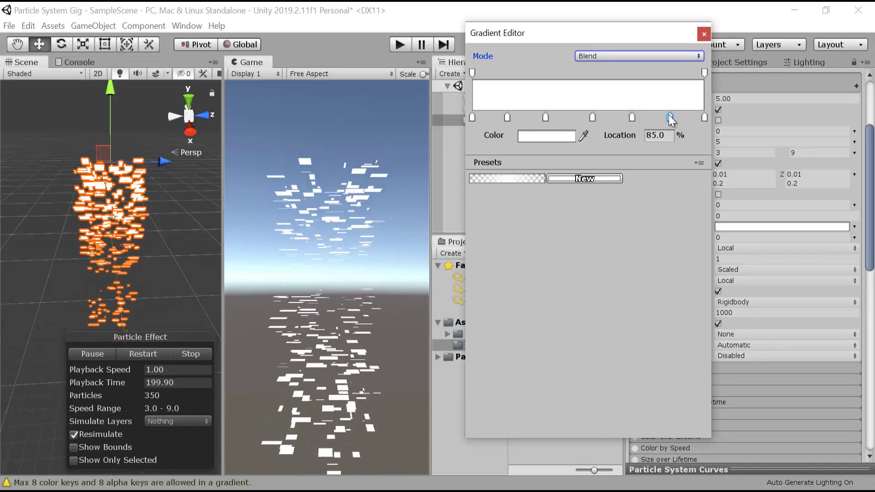
Color the gradient key at 15 percent bright red and the key at 31.5 percent yellow
click(541, 132)
click(545, 134)
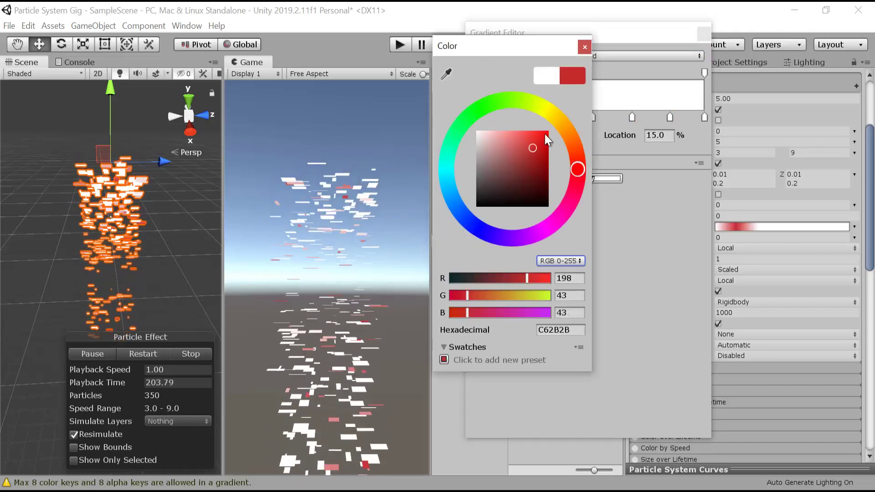
click(583, 47)
click(544, 117)
click(548, 135)
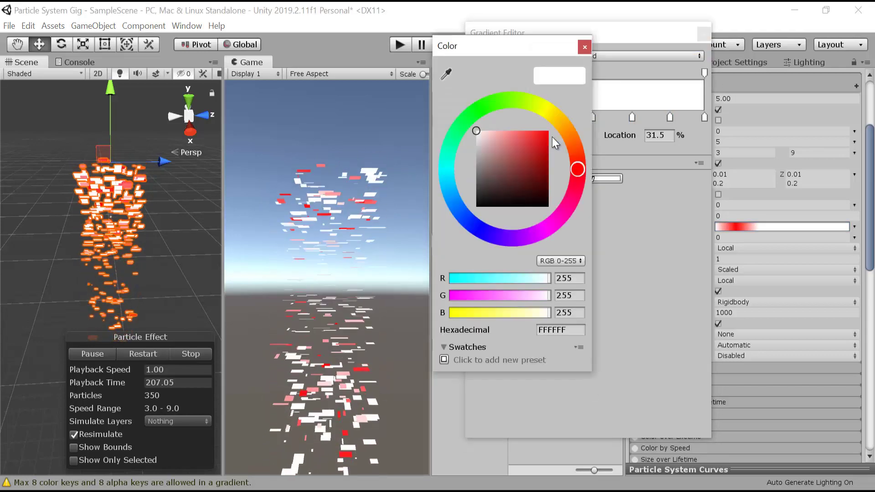
click(554, 119)
click(548, 131)
click(584, 48)
Color the gradient key at 51.8 percent light green and the key at 68.8 percent pink
click(591, 117)
click(547, 136)
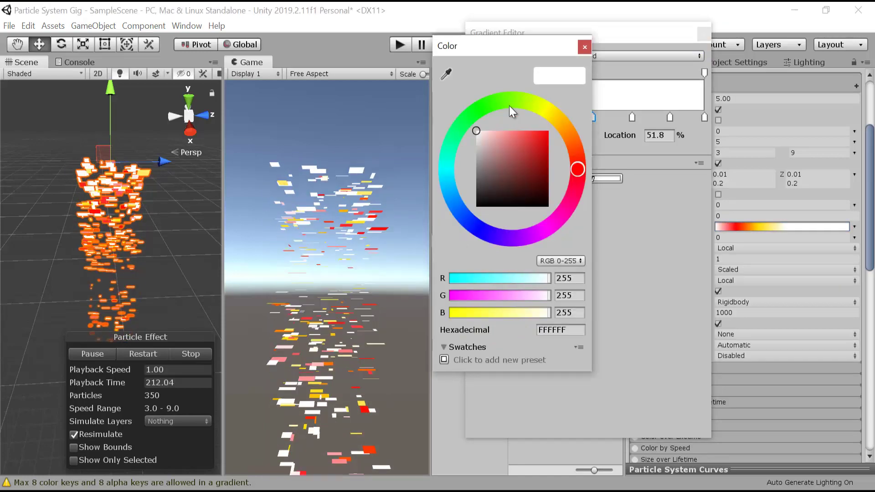
click(551, 127)
click(584, 46)
click(632, 117)
click(547, 135)
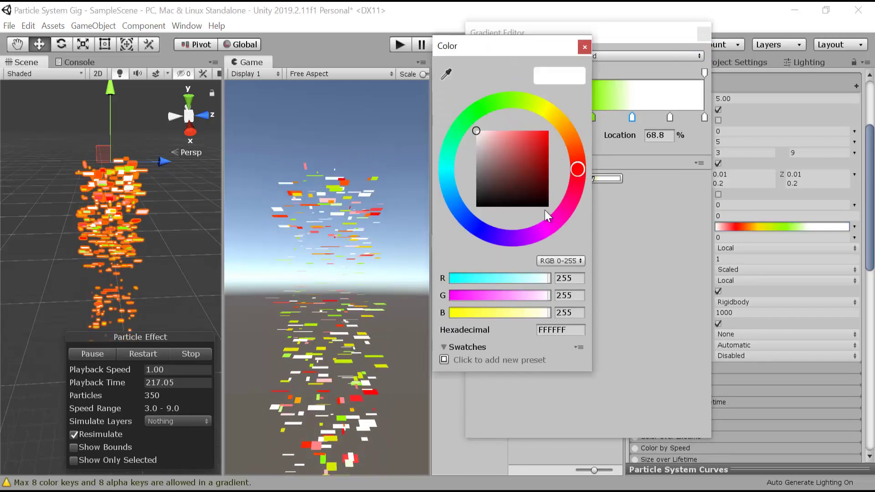
click(556, 221)
click(572, 197)
click(549, 131)
click(584, 47)
Color the gradient key at 85 percent purple and the end key at 100 percent blue, and close the Gradient Editor
click(669, 117)
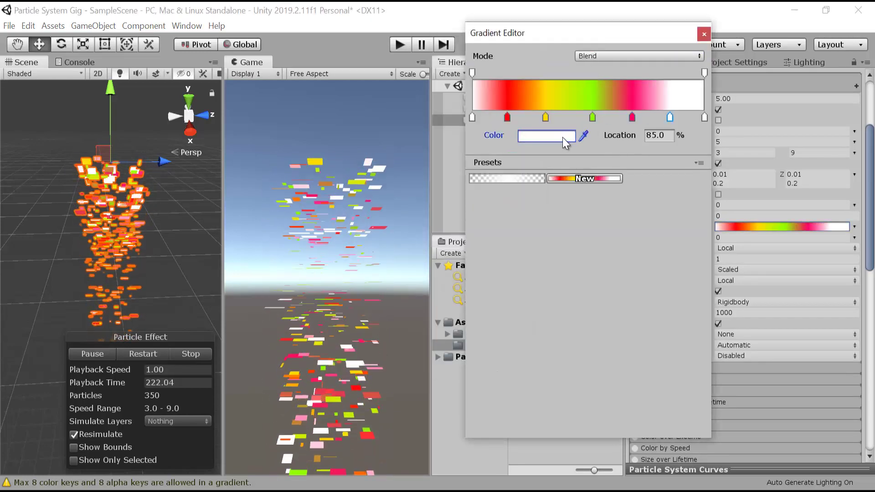
click(562, 135)
click(550, 132)
click(584, 47)
click(704, 117)
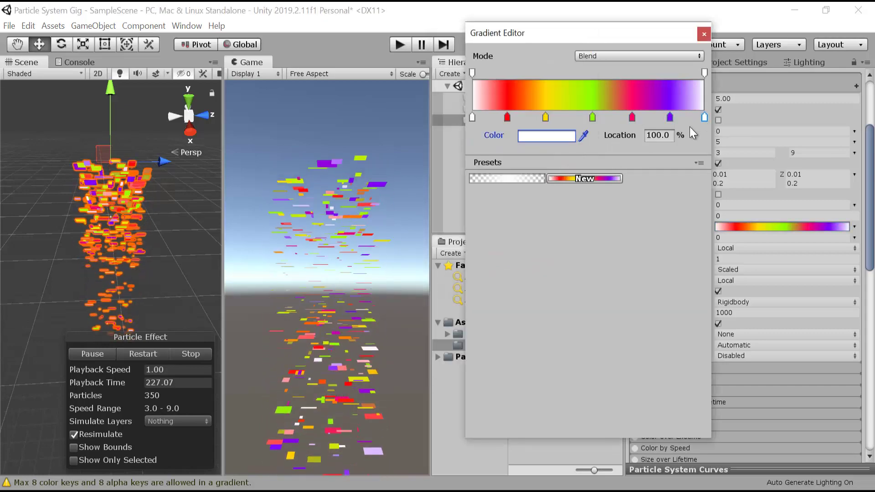
click(562, 136)
click(539, 139)
click(585, 46)
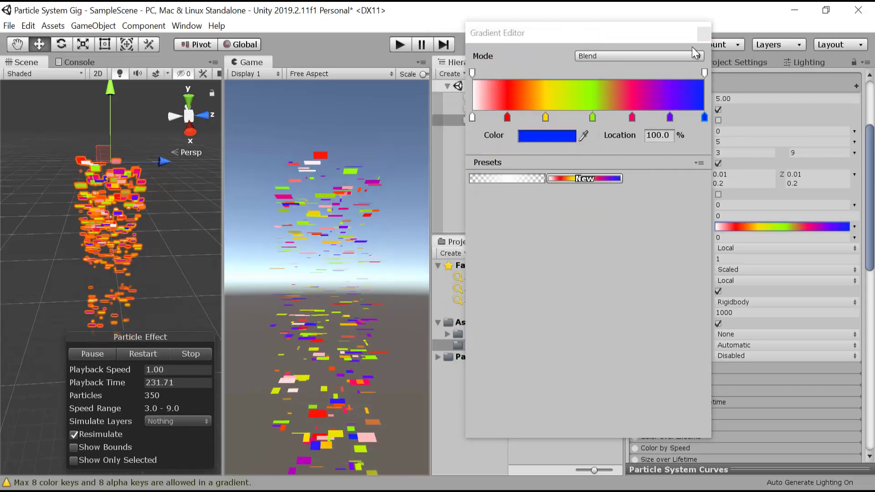
click(704, 34)
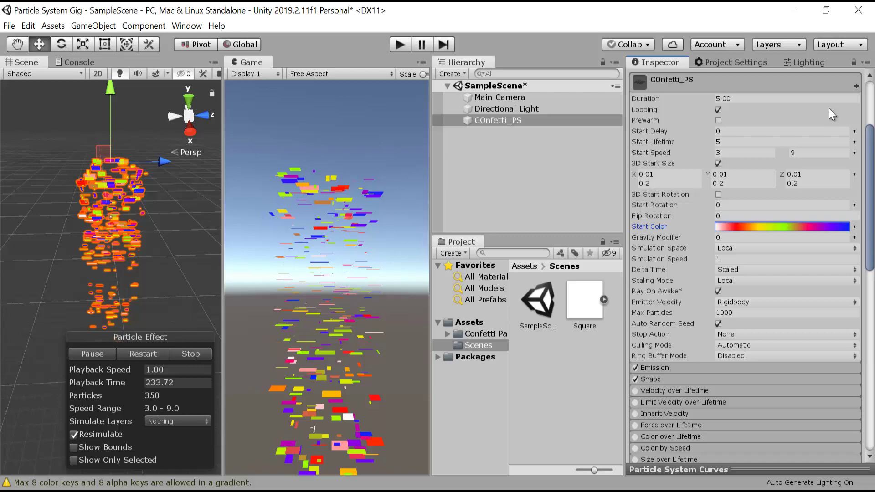
Enable Rotation over Lifetime with Separate Axes and set its mode to Random Between Two Constants
drag(873, 169, 873, 225)
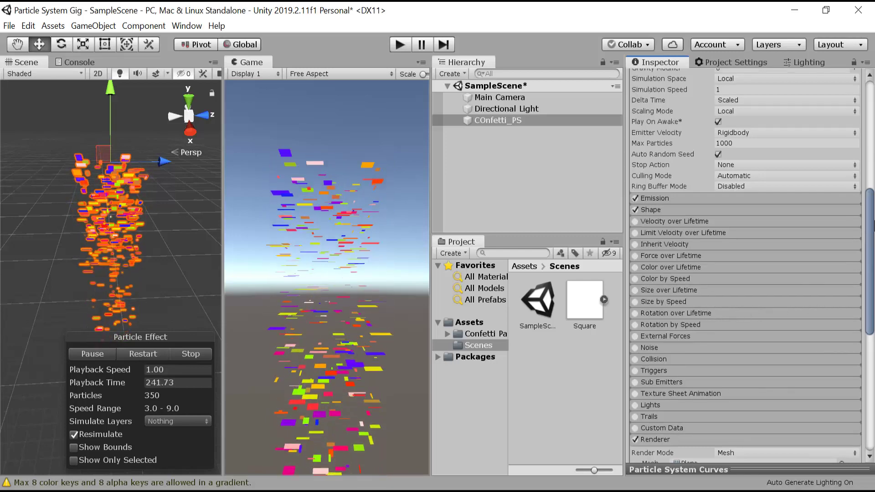
scroll(843, 197, down, 5)
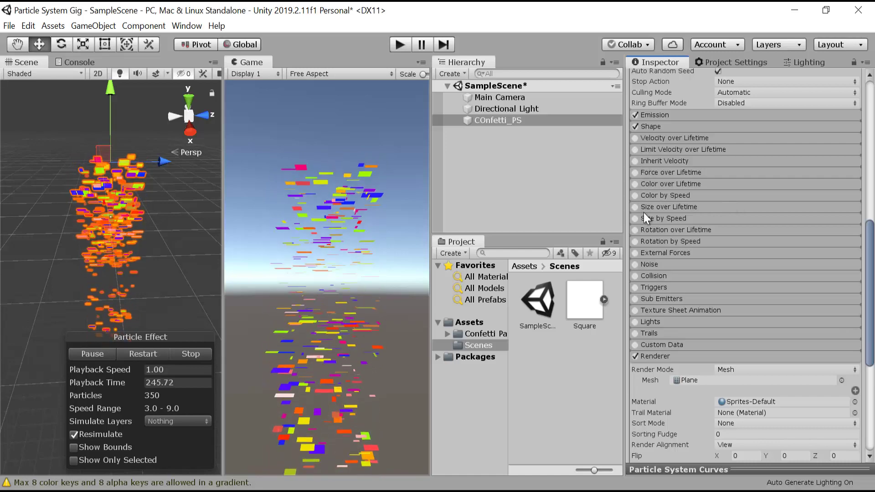
click(673, 229)
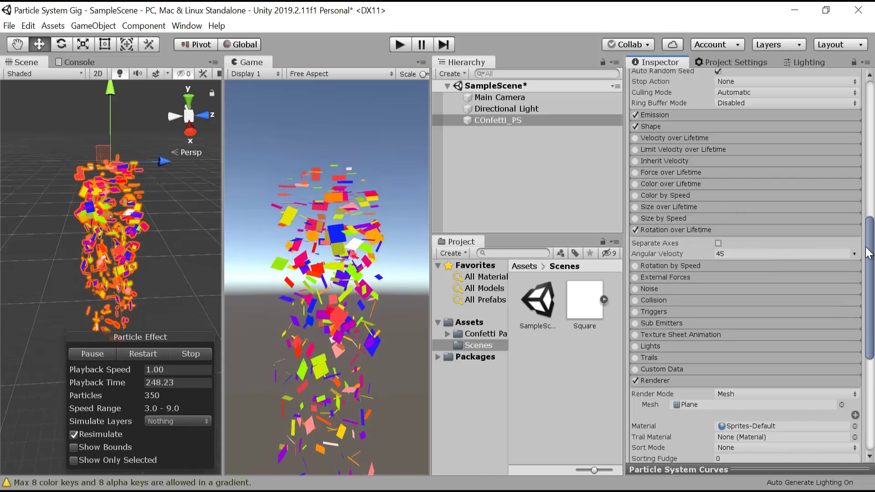
click(720, 242)
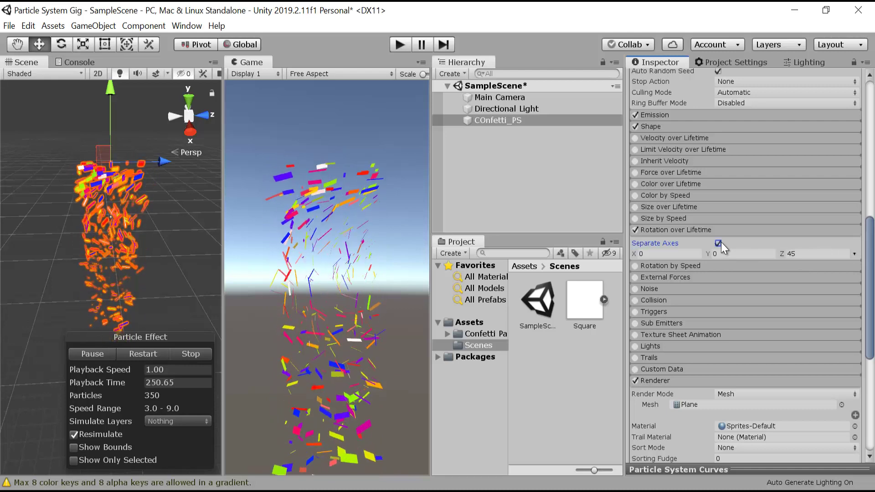
click(854, 253)
click(825, 297)
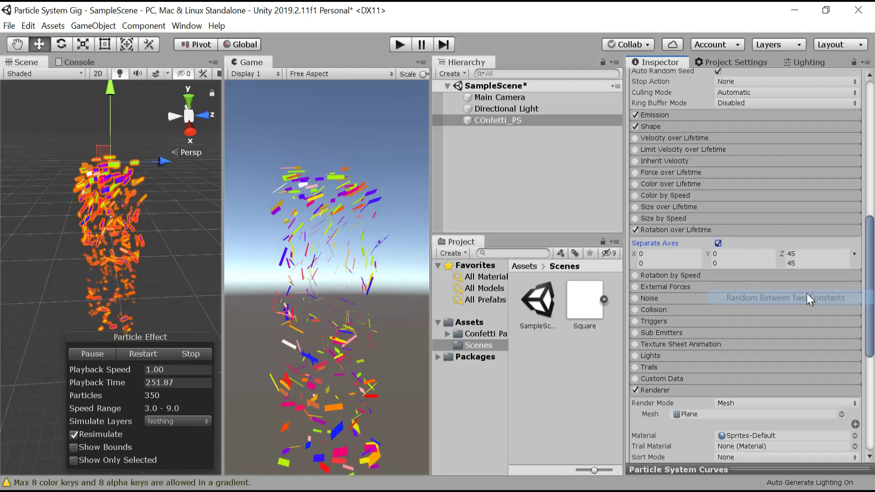
Set the X rotation over lifetime to range from 45 to 180
click(670, 256)
text(4)
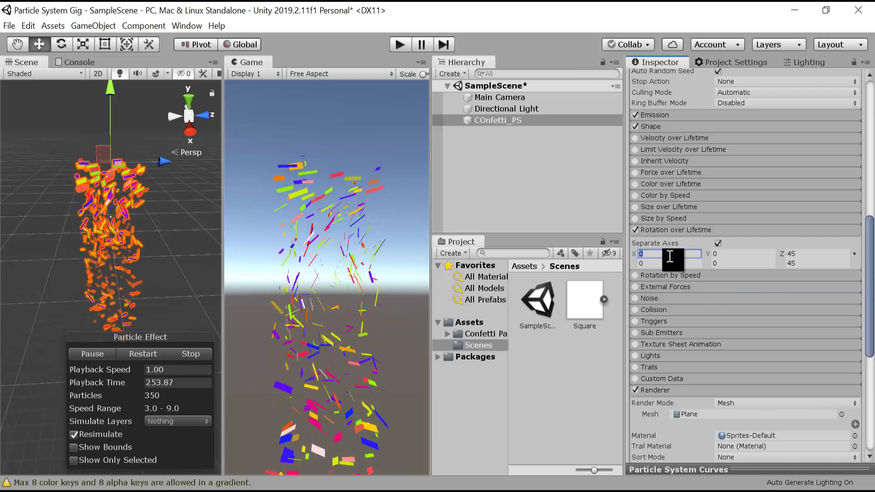
text(5)
click(655, 263)
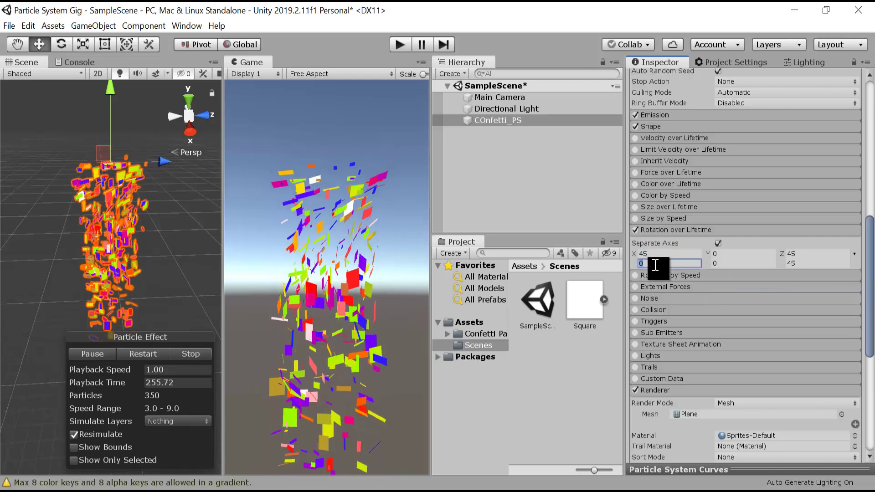
text(180)
Set the Y rotation over lifetime to range from 45 to 180 and the upper Z value to 180
click(748, 253)
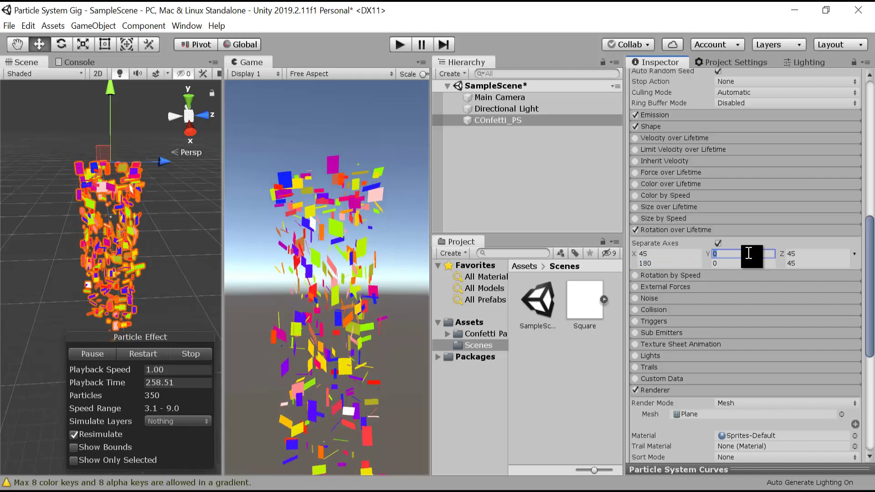
text(45)
click(737, 267)
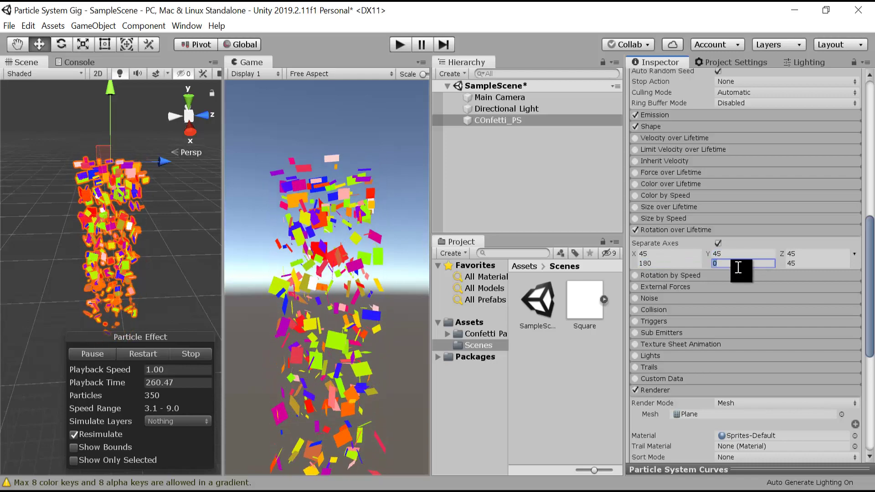
text(180)
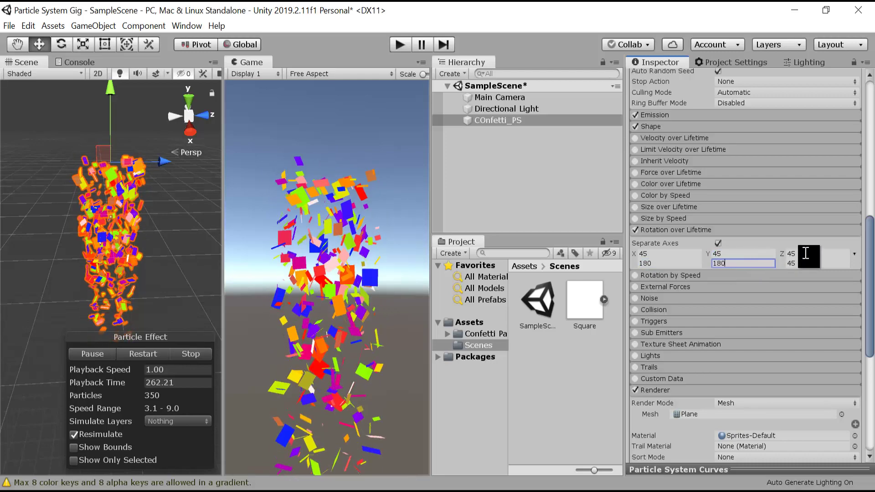
click(803, 263)
text(1)
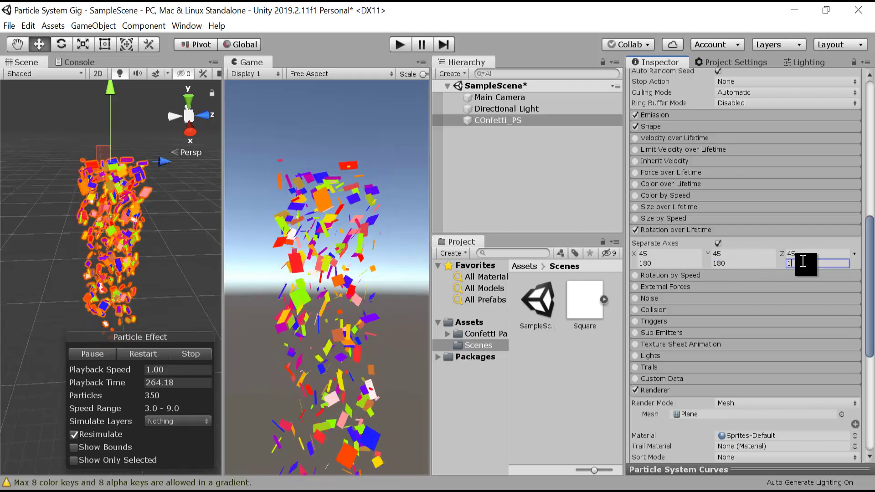
text(80)
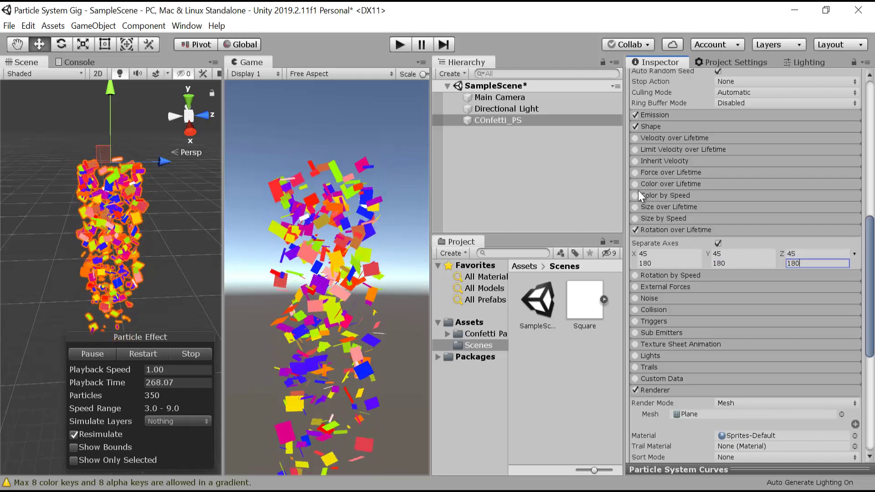
Expand the Shape module and enlarge the box emitter to a scale of about 28.2 in X and 35.5 in Y
scroll(838, 228, down, 8)
scroll(865, 190, up, 20)
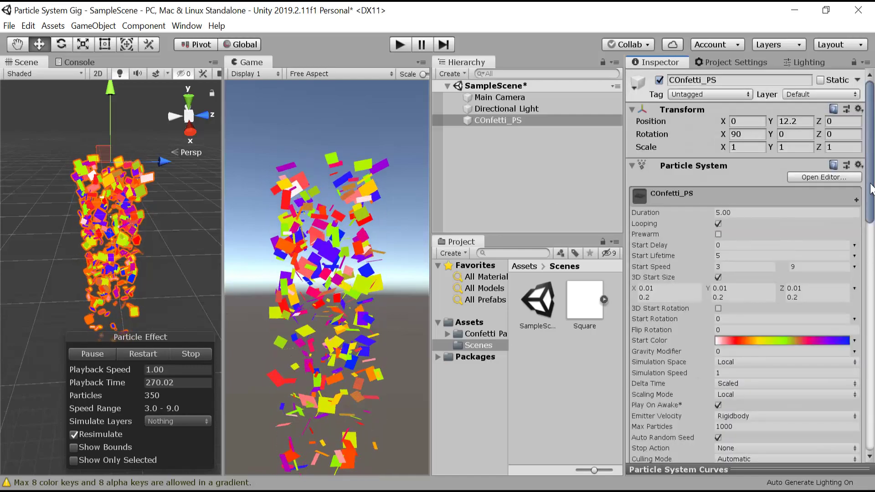
scroll(871, 189, down, 6)
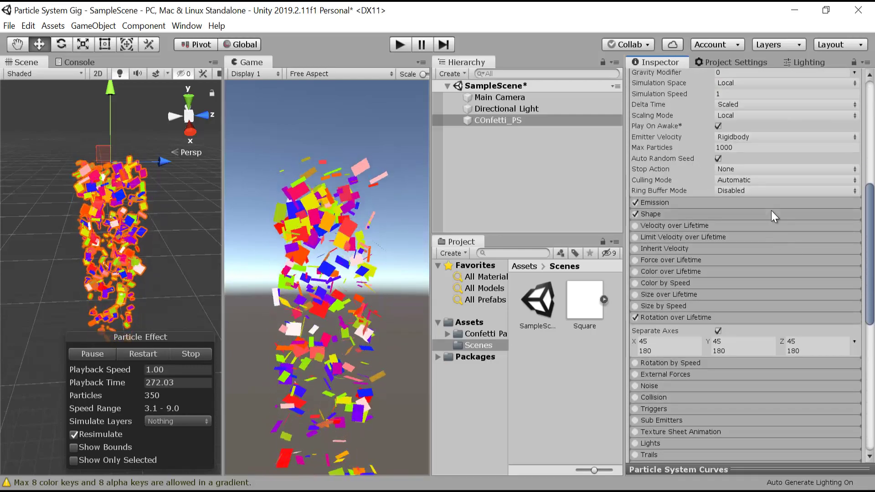
click(771, 212)
scroll(771, 212, down, 3)
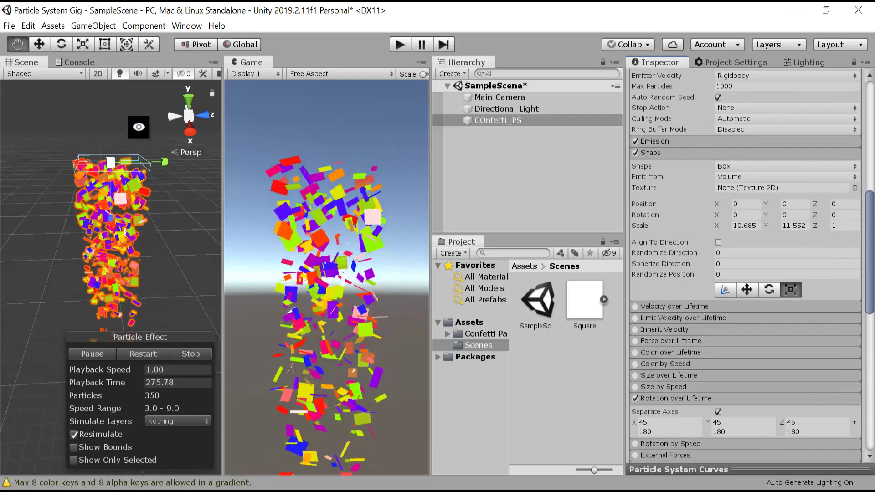
drag(165, 162, 189, 165)
drag(110, 171, 91, 237)
key(ctrl+z)
drag(137, 205, 147, 172)
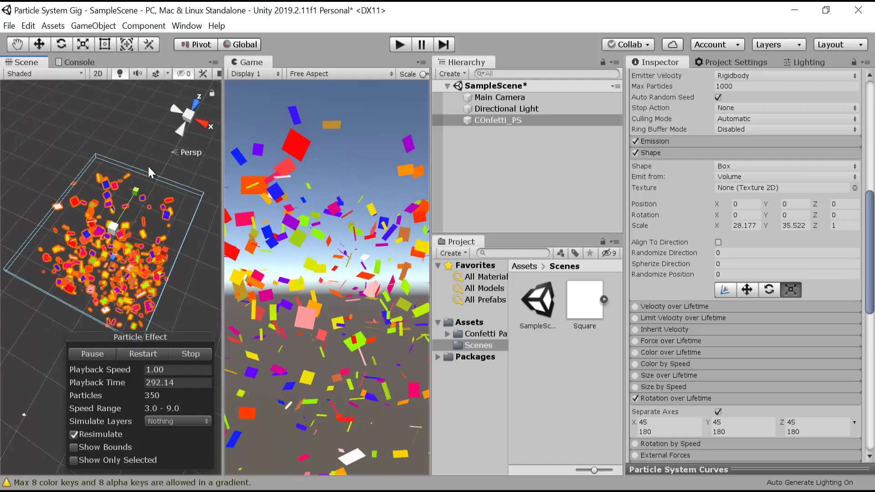
Move the Main Camera back to about -71.7 in Z and raise the COnfetti_PS emitter to Y 24
click(538, 96)
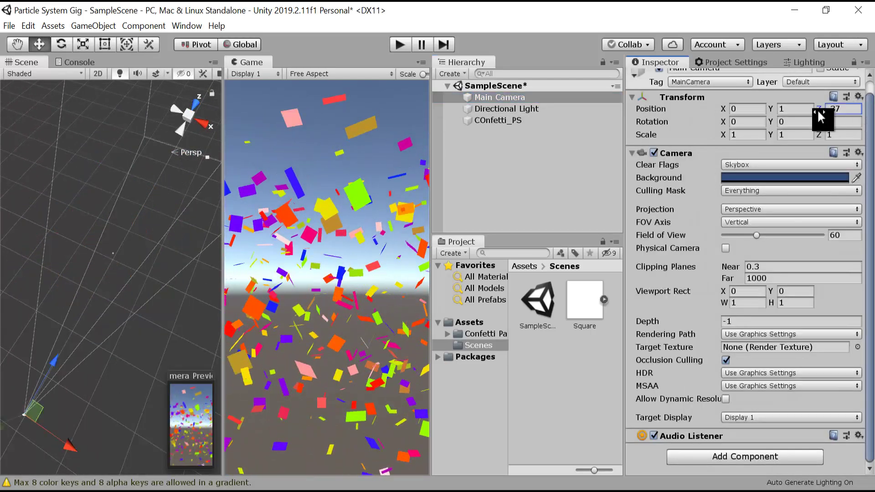
drag(817, 108, 569, 141)
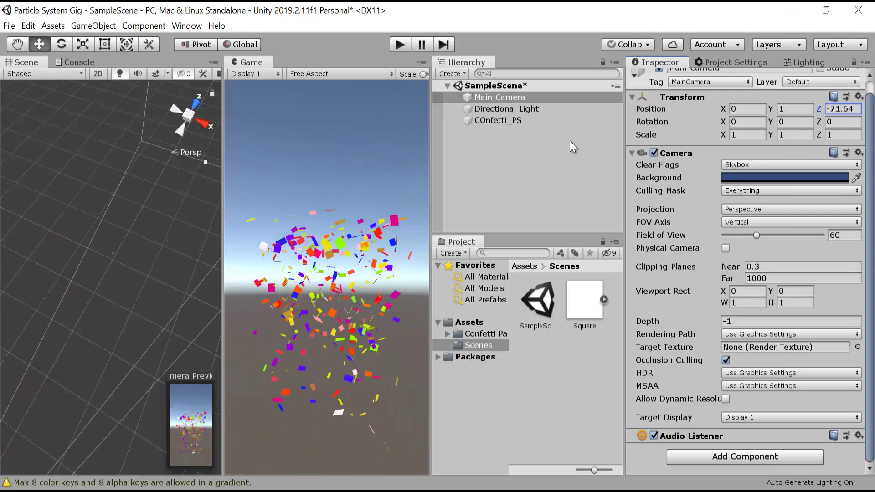
click(516, 121)
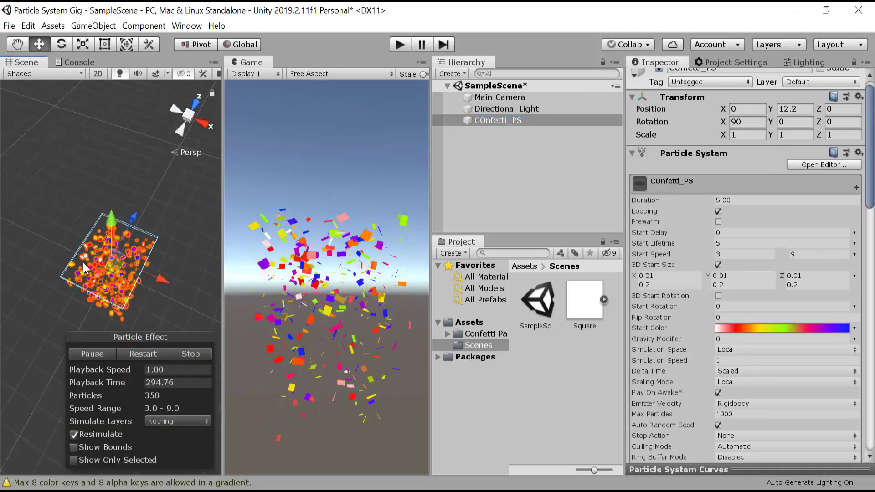
alt+drag(85, 297, 130, 255)
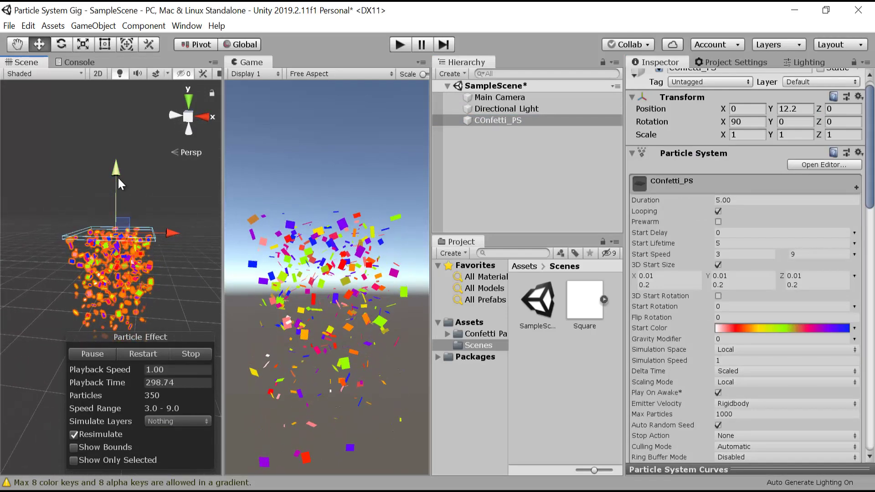
drag(118, 176, 125, 138)
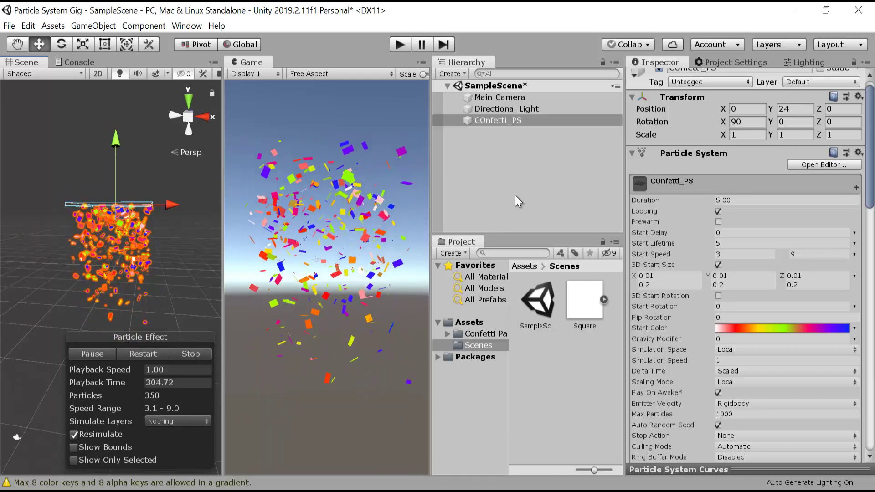
Collapse the Rotation over Lifetime settings, then add a 3D plane to the scene and scale it uniformly to about 4.67
drag(869, 130, 872, 305)
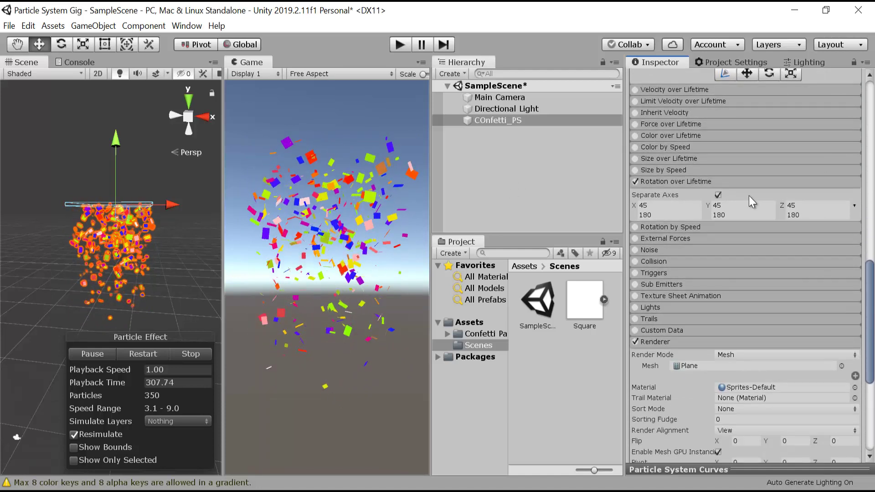
click(698, 181)
right_click(494, 135)
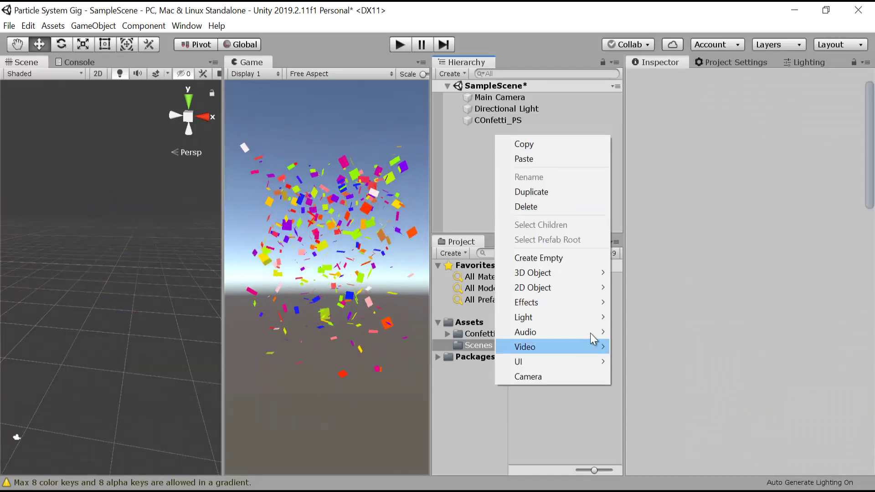
mouse_move(596, 276)
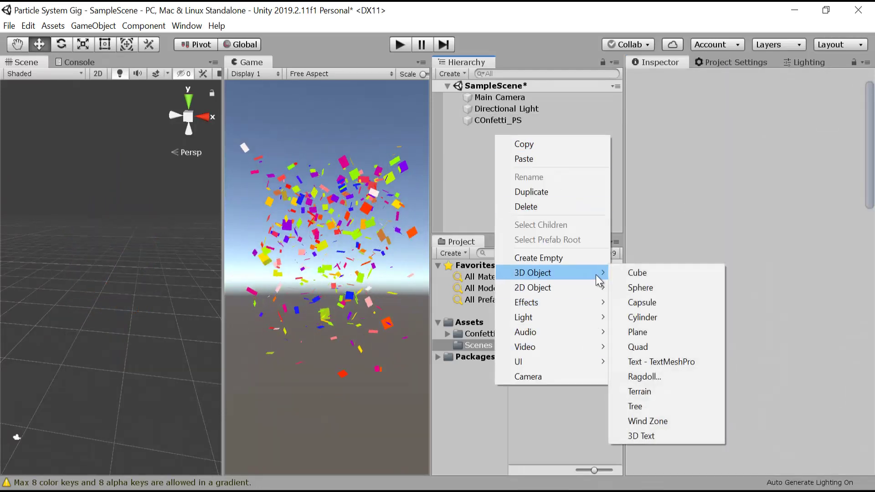
click(665, 332)
click(82, 44)
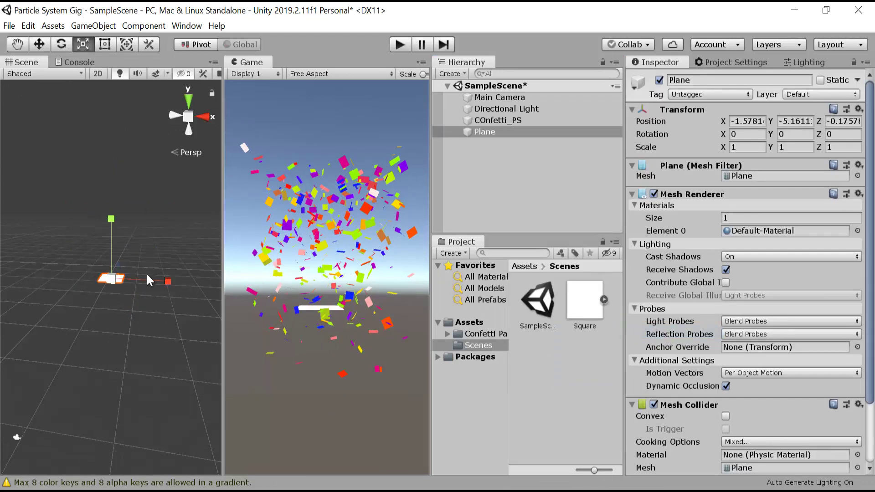
drag(112, 283, 350, 196)
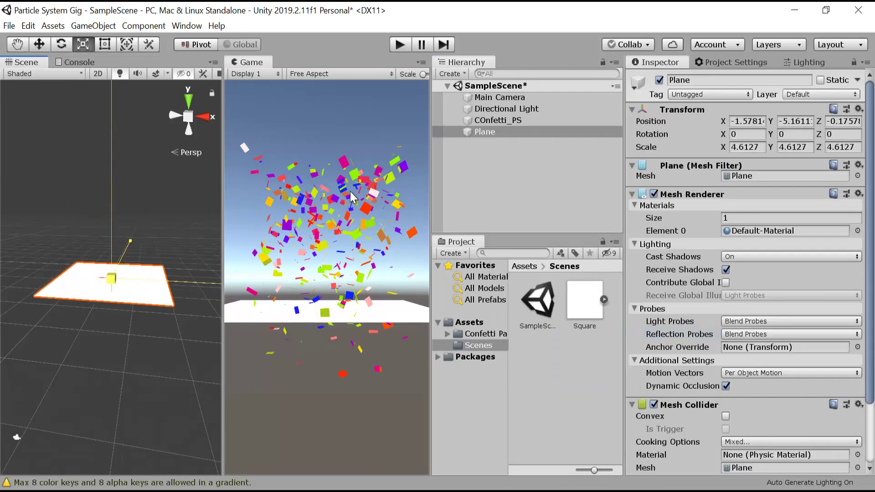
Reset the plane's Transform to its default position, rotation and scale
click(526, 120)
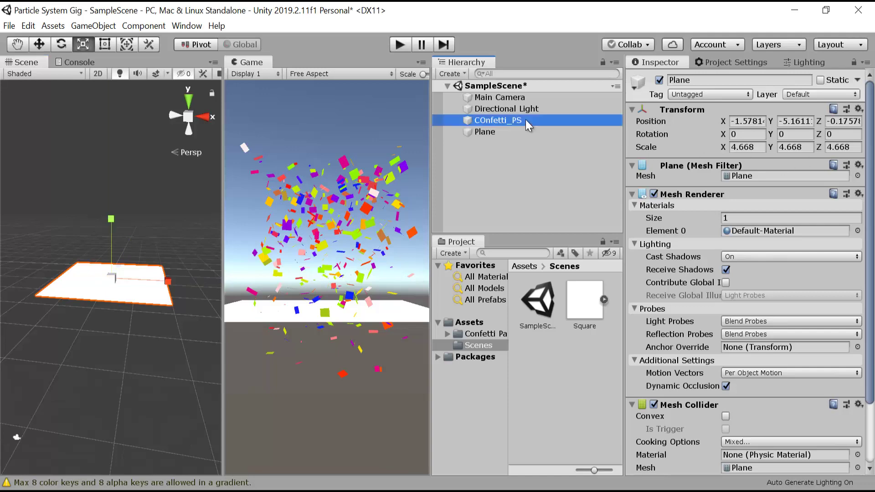
click(524, 132)
click(858, 109)
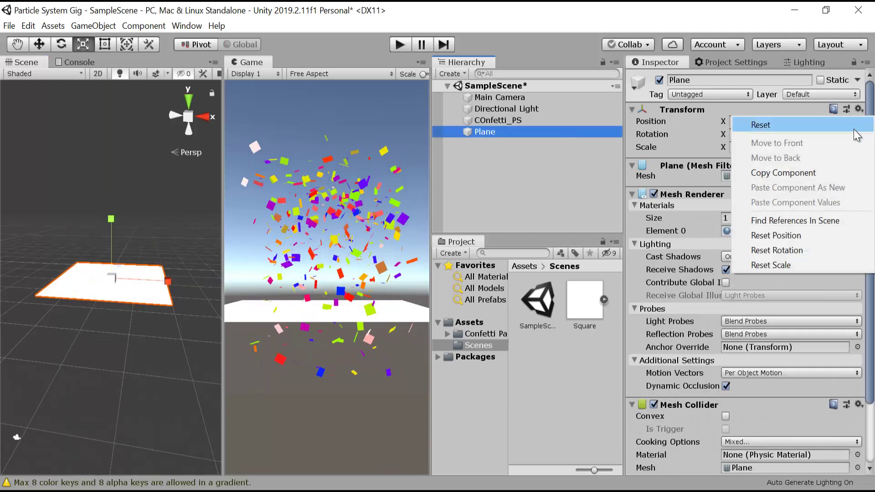
click(754, 122)
Scale the plane up uniformly into a large floor extending well beyond the confetti emitter above it
click(497, 120)
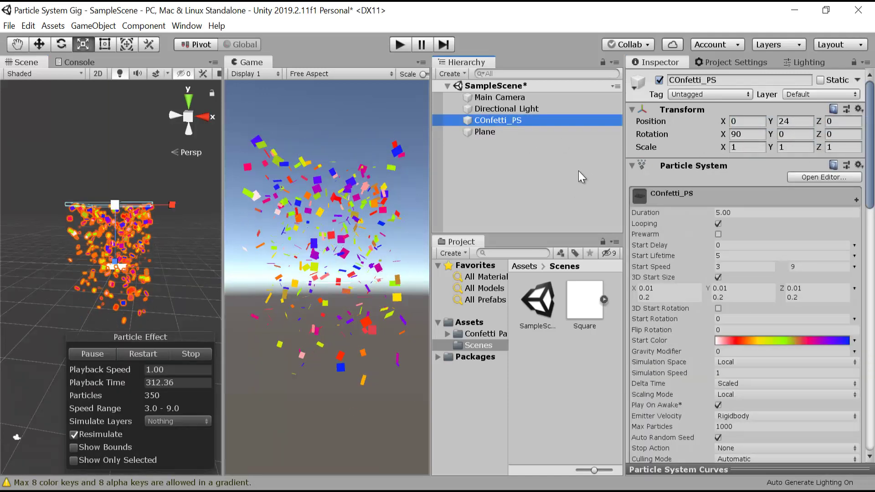
click(485, 132)
click(497, 120)
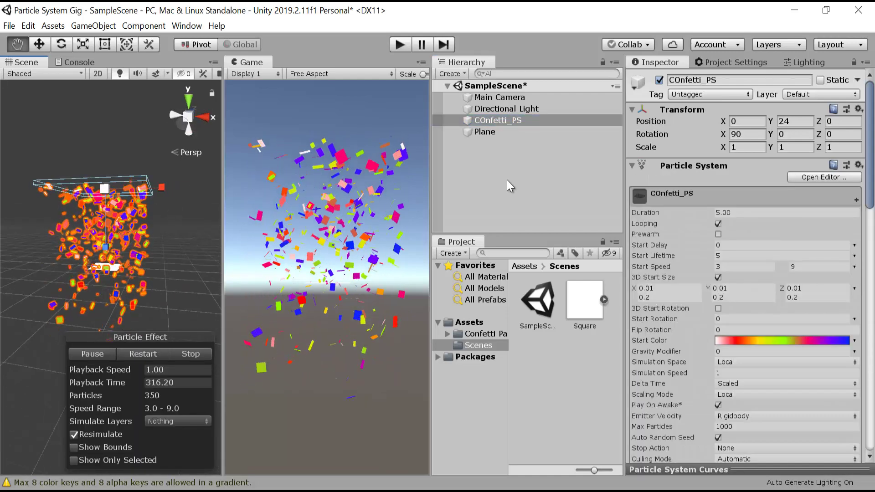
click(501, 132)
key(r)
drag(105, 267, 221, 249)
click(524, 119)
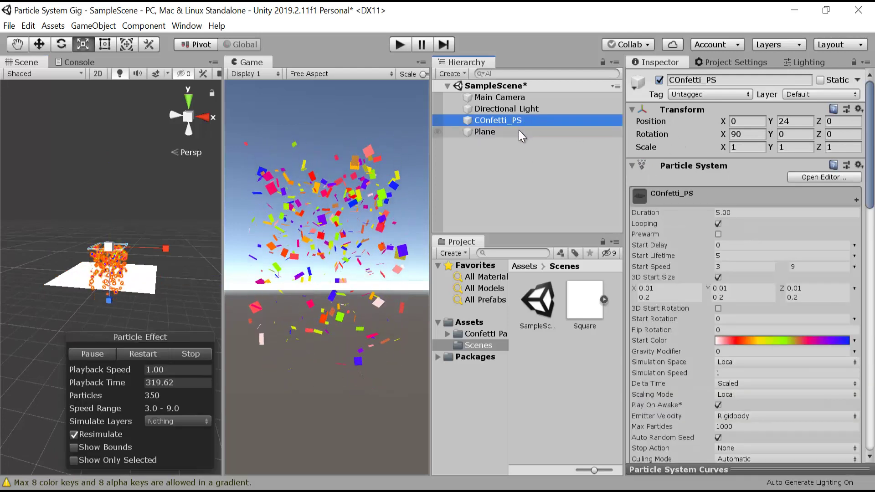
click(518, 131)
click(535, 121)
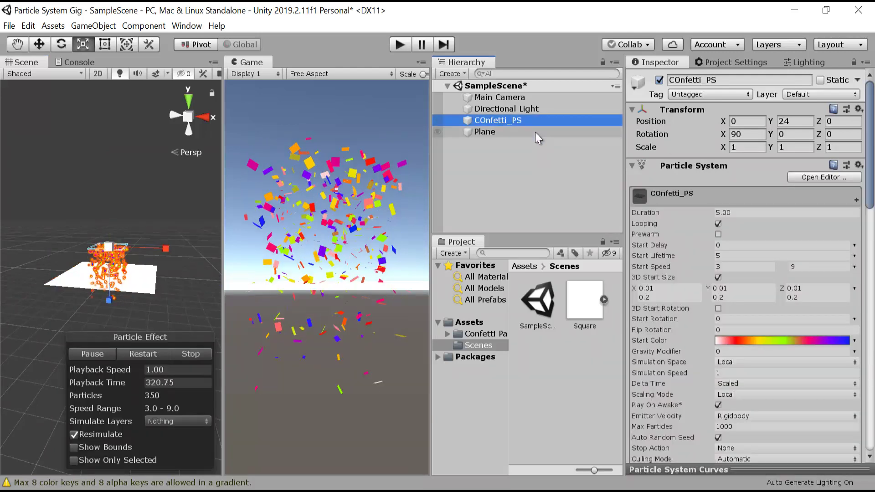
Move the Main Camera to Y 14.5 and back to Z -126.7
click(538, 97)
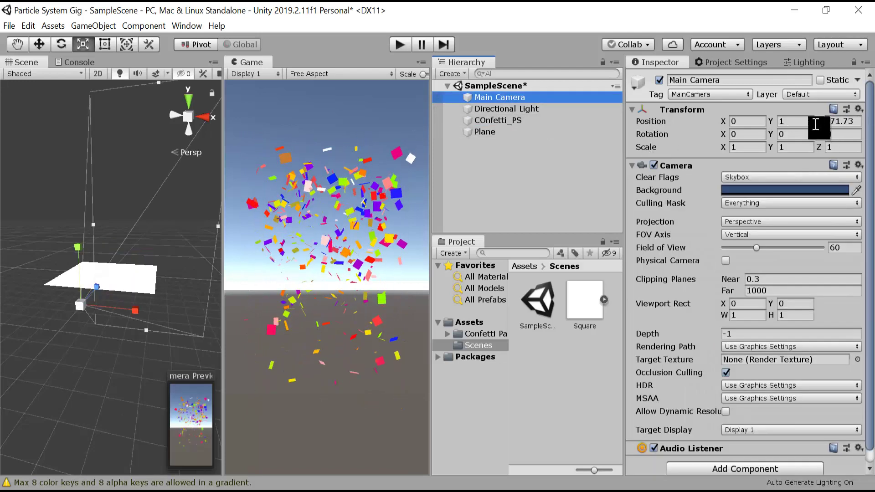
drag(769, 123, 275, 243)
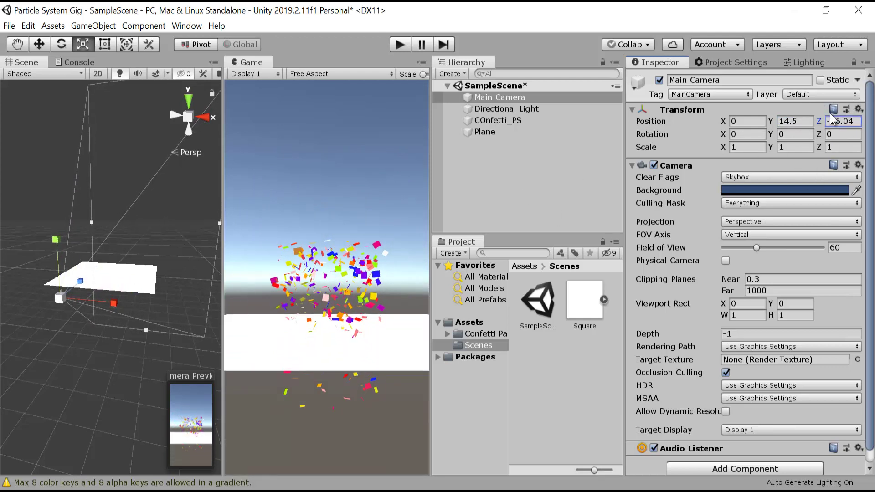
drag(799, 132, 722, 136)
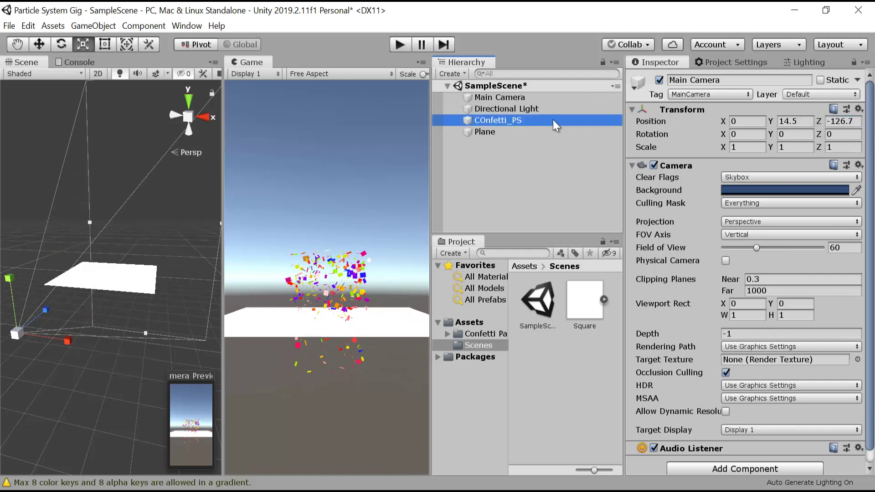
Raise the COnfetti_PS emitter above the floor plane to position Y 35.4
drag(770, 119, 801, 116)
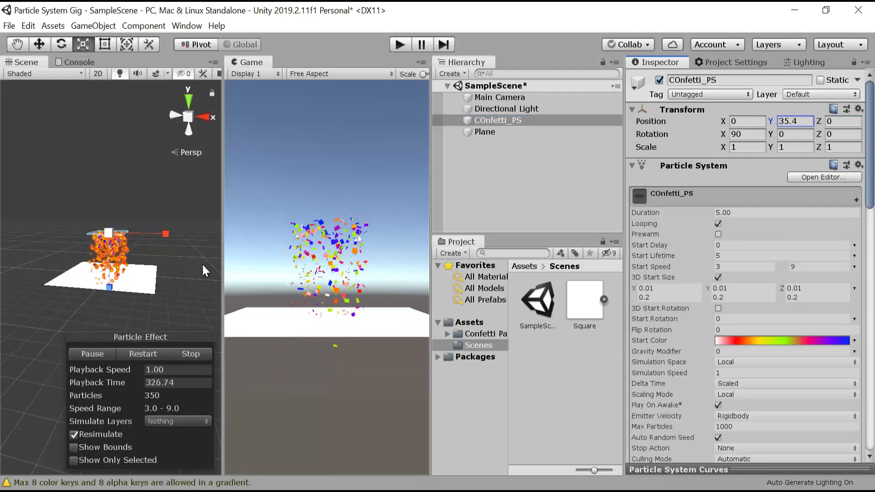
alt+drag(39, 293, 125, 246)
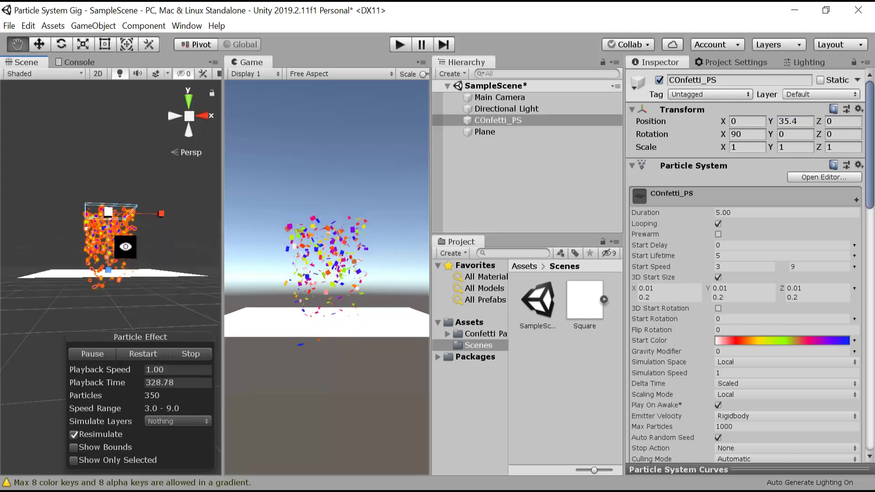
Set the Main Camera's Clear Flags to Depth only
click(559, 95)
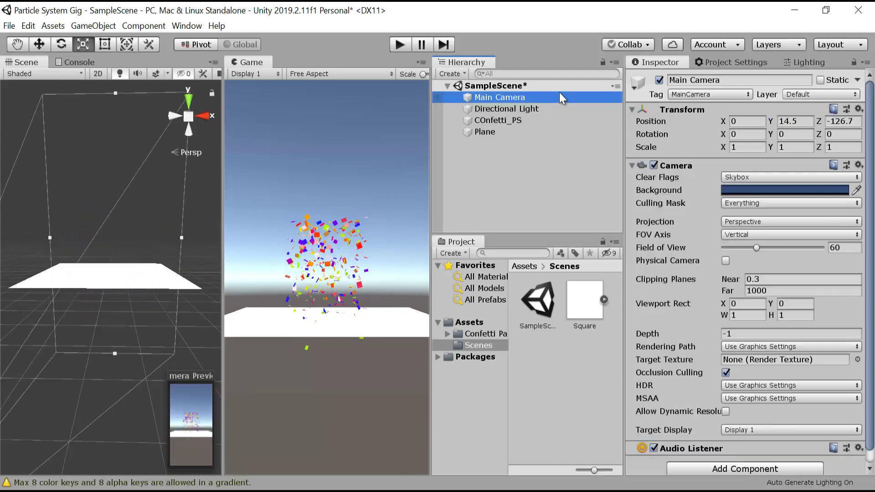
click(823, 175)
click(824, 175)
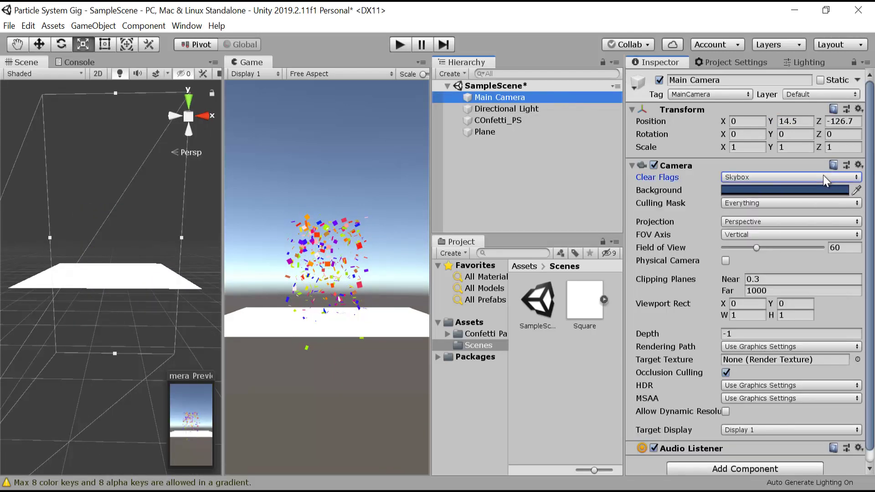
click(823, 175)
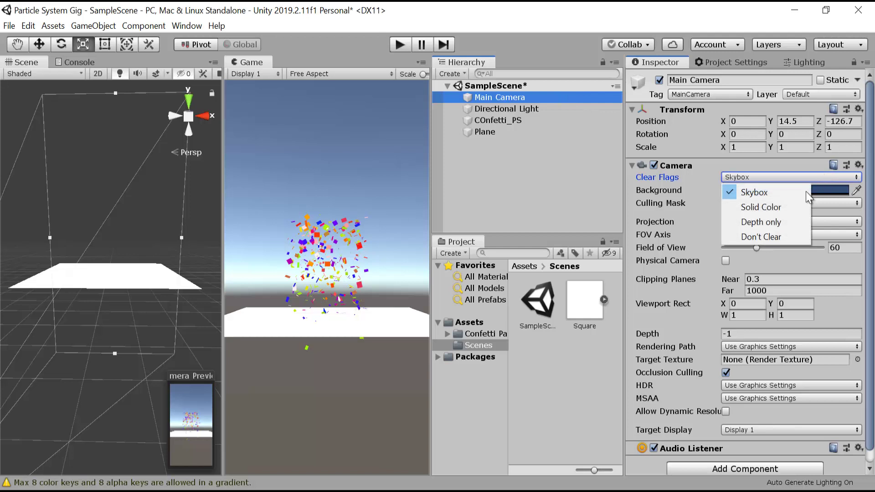
click(783, 221)
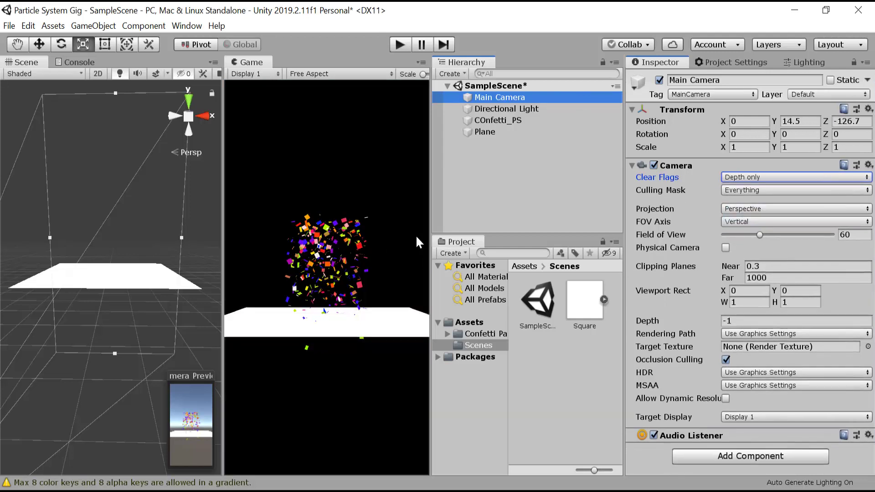
Collapse COnfetti_PS's Renderer settings, then enable its Triggers module and assign the Plane as the collider
click(517, 120)
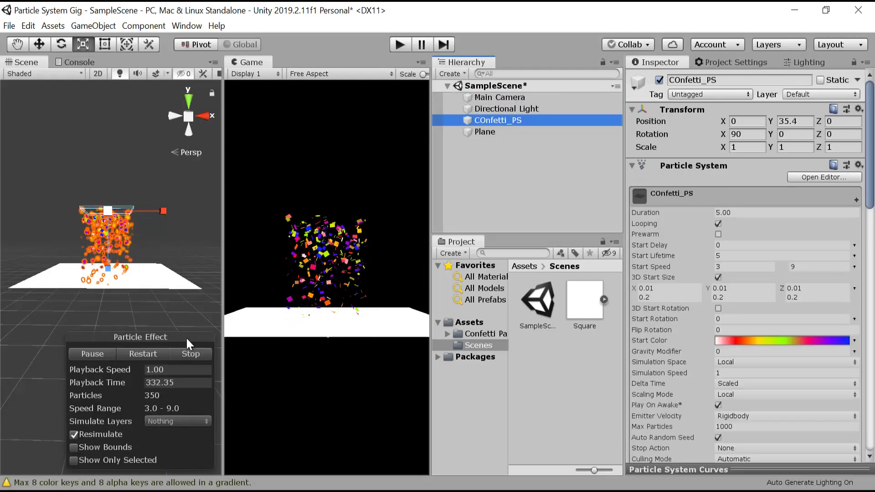
key(alt)
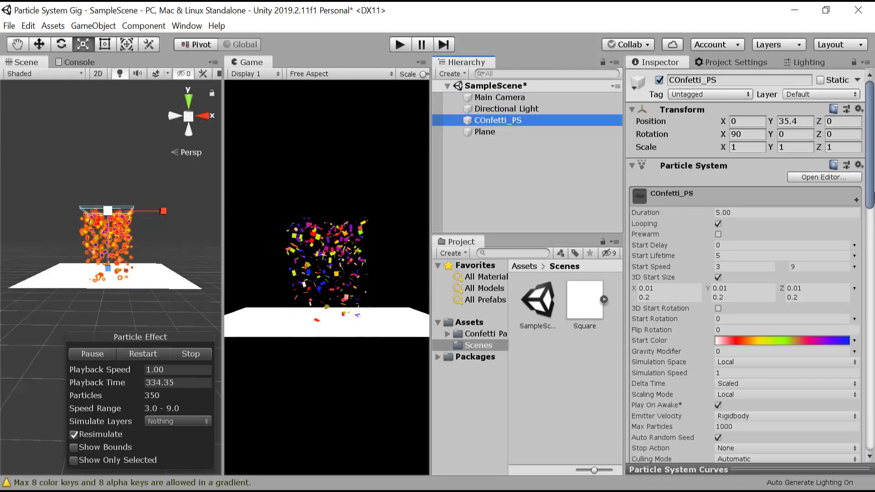
drag(870, 171, 869, 376)
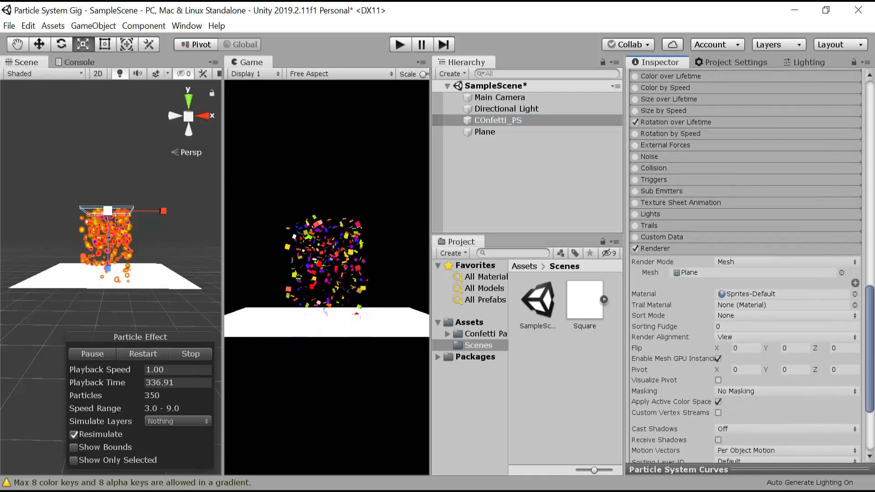
click(841, 250)
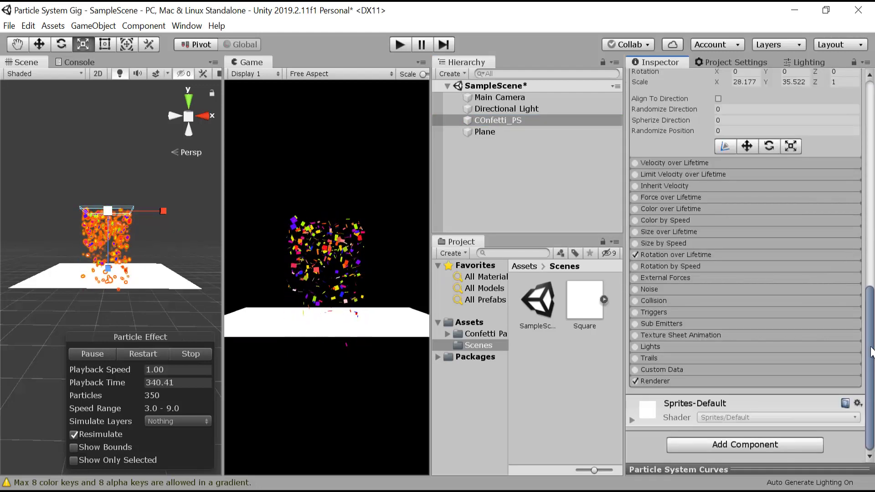
click(639, 312)
scroll(659, 273, down, 3)
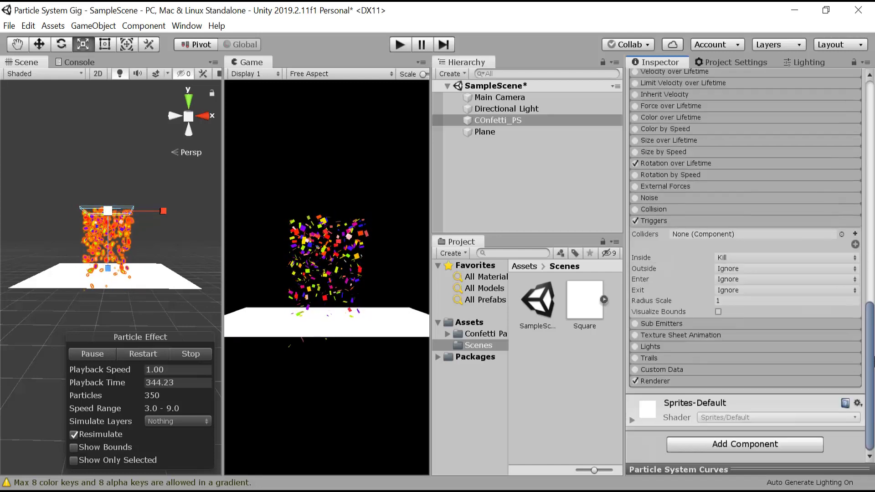
drag(473, 131, 709, 236)
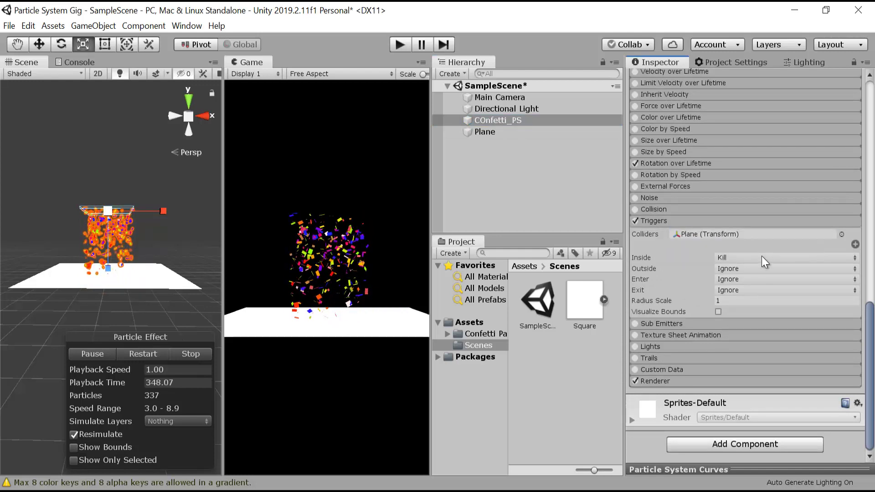
Set the Triggers module's Inside action to Ignore and its Exit action to Kill
click(748, 257)
click(750, 272)
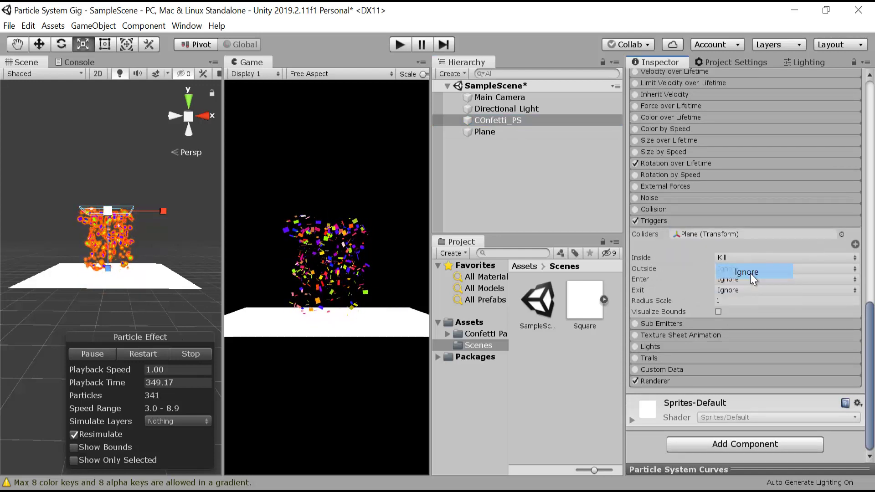
click(771, 291)
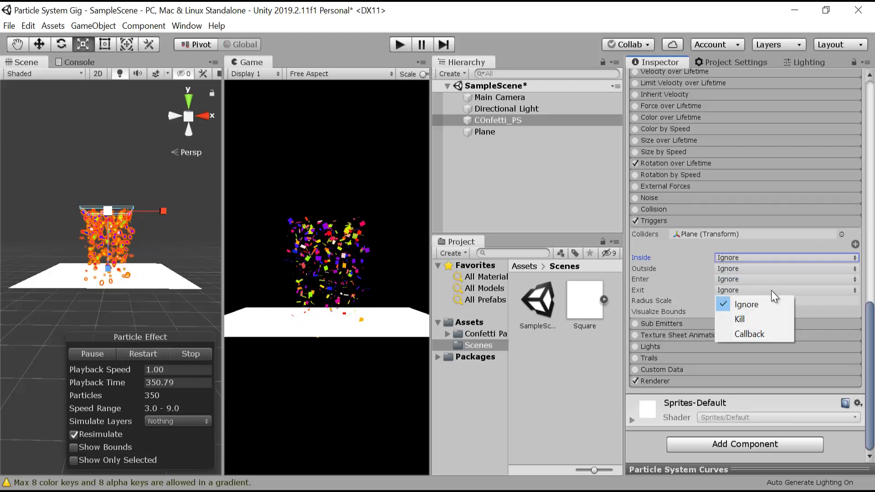
click(758, 319)
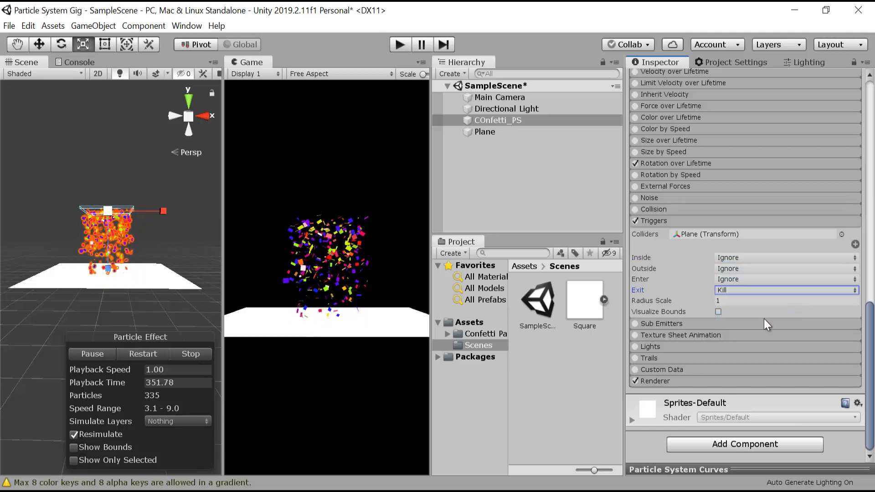